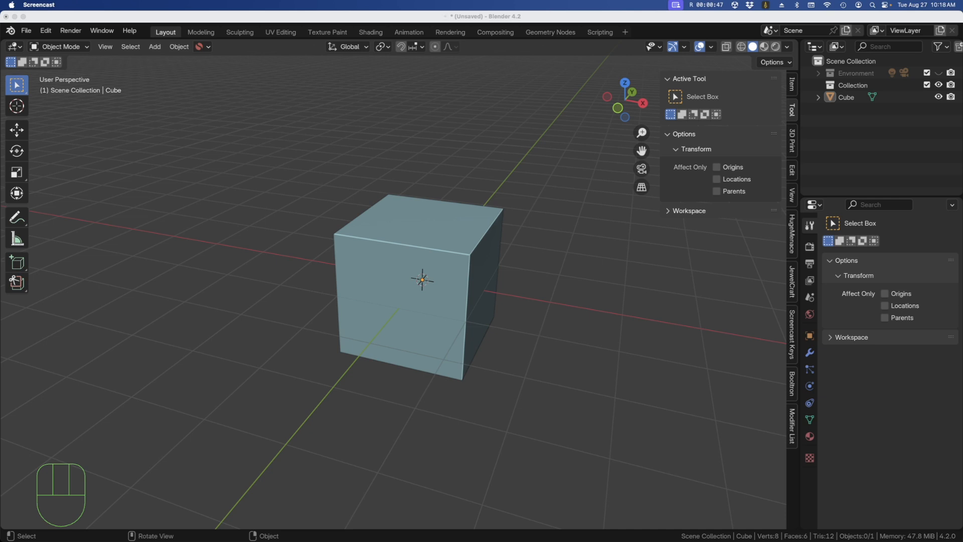
Switch to Finder and examine how the Blender Libraries folder inside Blender Files is organized into material subfolders.
{"action": "left_click_drag", "start_coordinate": [301, 541], "coordinate": [563, 136]}
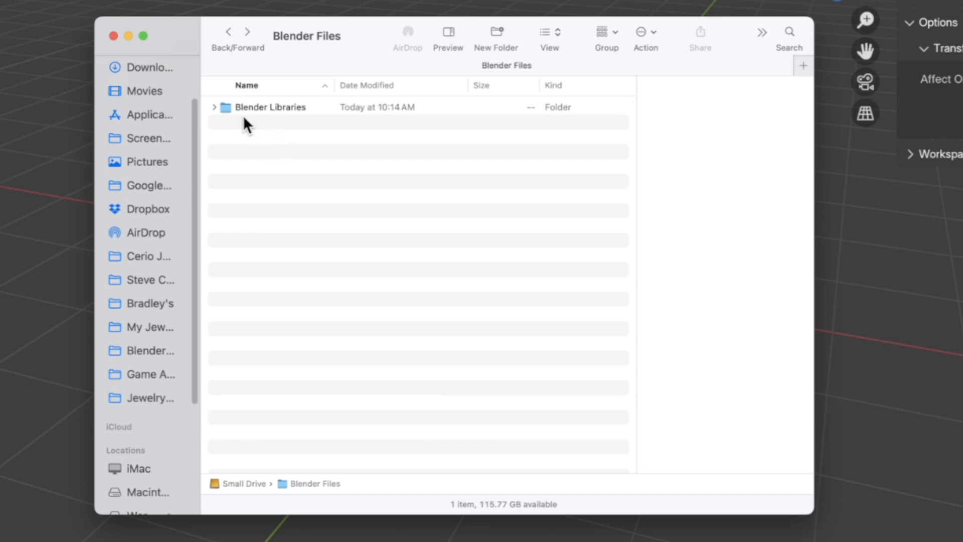
{"action": "double_click", "coordinate": [280, 107]}
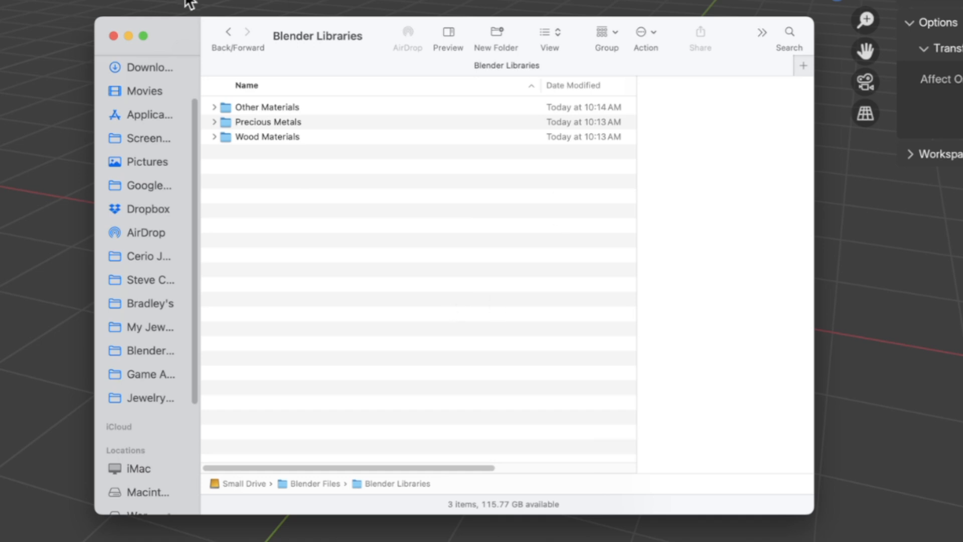
{"action": "left_click", "coordinate": [228, 32]}
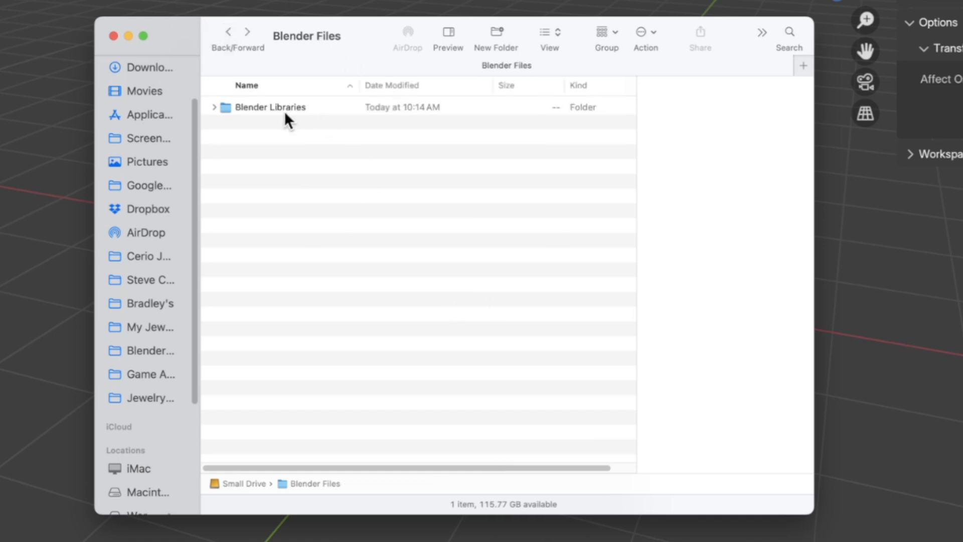
{"action": "left_click", "coordinate": [254, 106]}
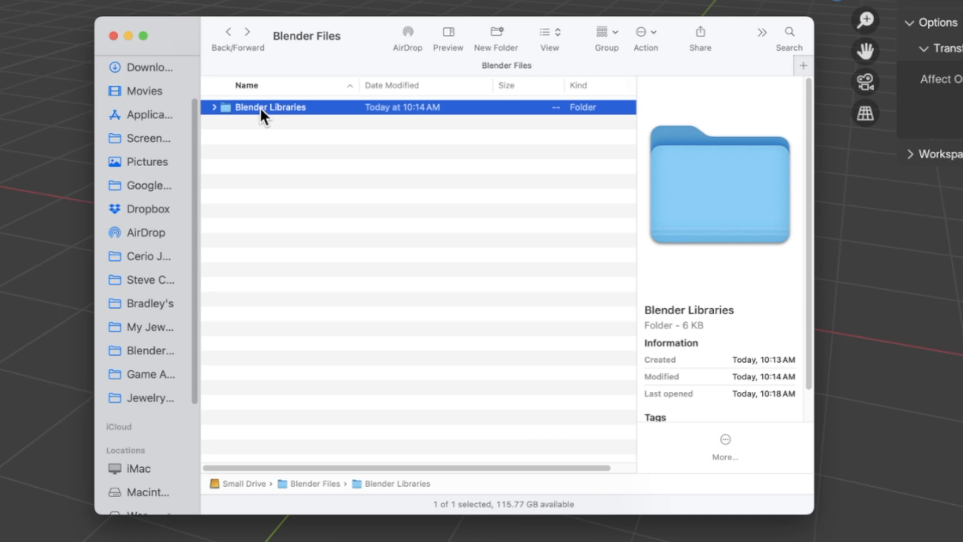
{"action": "double_click", "coordinate": [281, 105]}
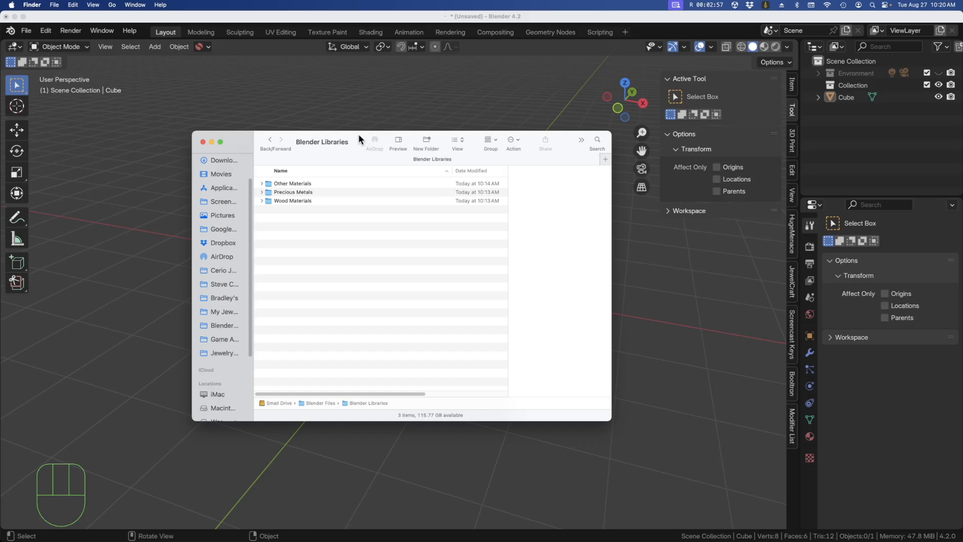
{"action": "left_click_drag", "start_coordinate": [377, 23], "coordinate": [0, 80]}
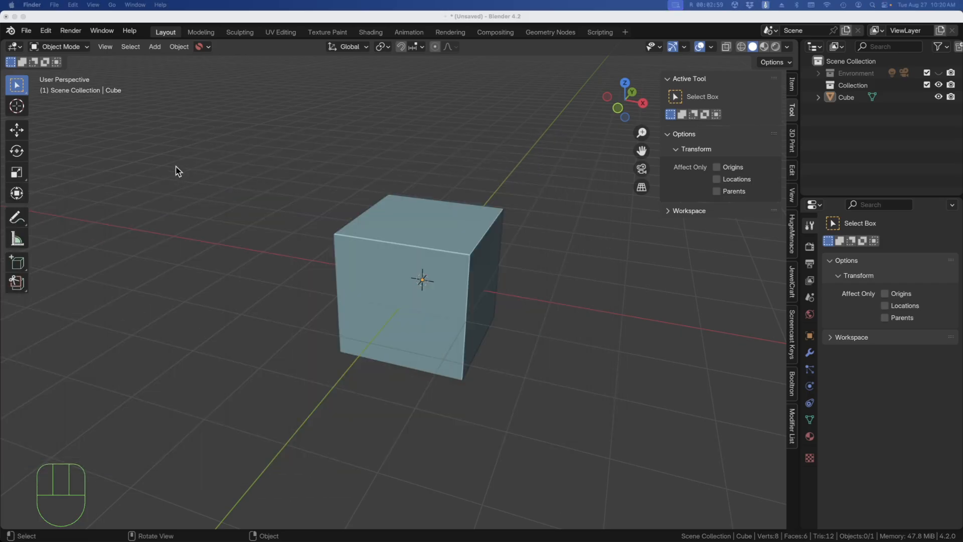
Delete the default cube from the Blender scene.
{"action": "left_click", "coordinate": [444, 249]}
{"action": "middle_click_drag", "start_coordinate": [290, 290], "coordinate": [315, 293]}
{"action": "scroll", "coordinate": [385, 289], "scroll_direction": "up", "scroll_amount": 3}
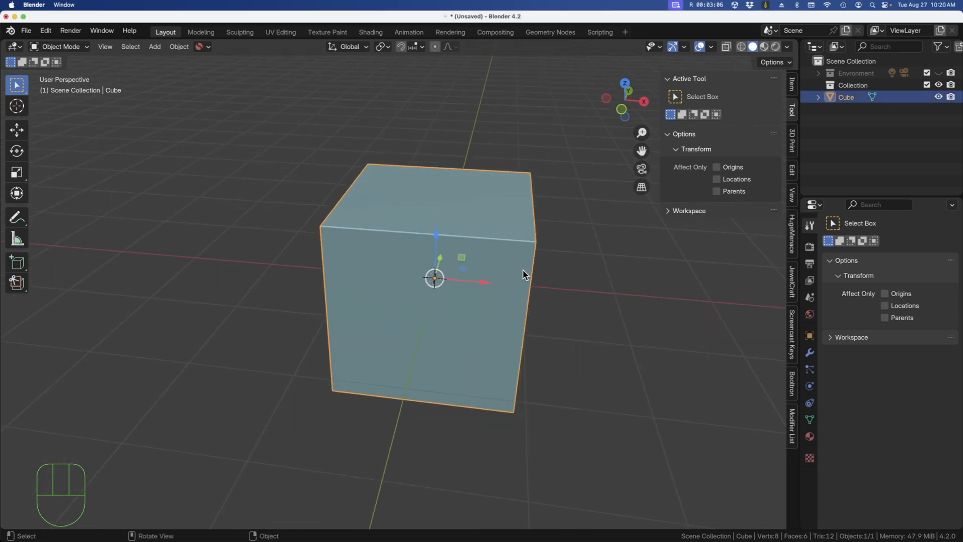
{"action": "key", "text": "x"}
{"action": "left_click", "coordinate": [385, 212]}
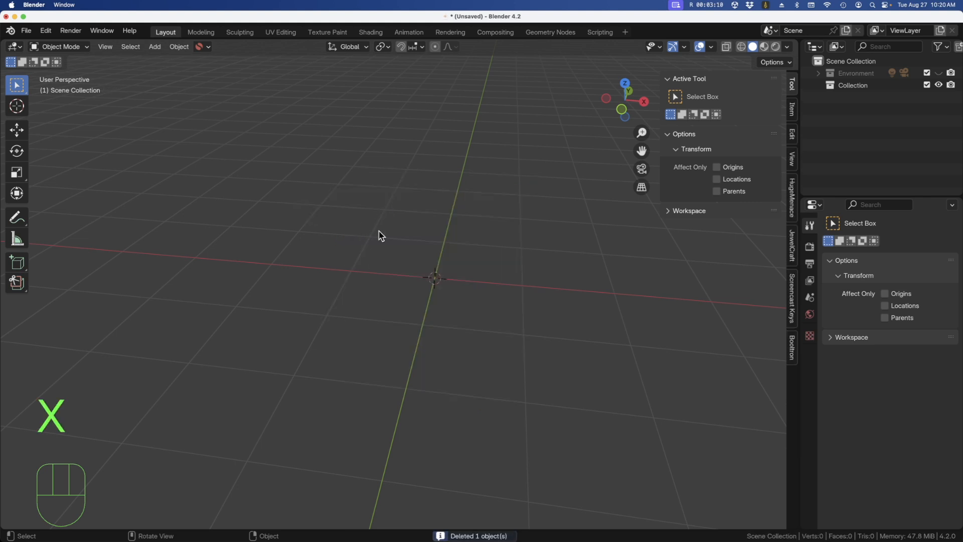
Add a UV sphere mesh at the scene's origin.
{"action": "key", "text": "shift+a"}
{"action": "mouse_move", "coordinate": [308, 183]}
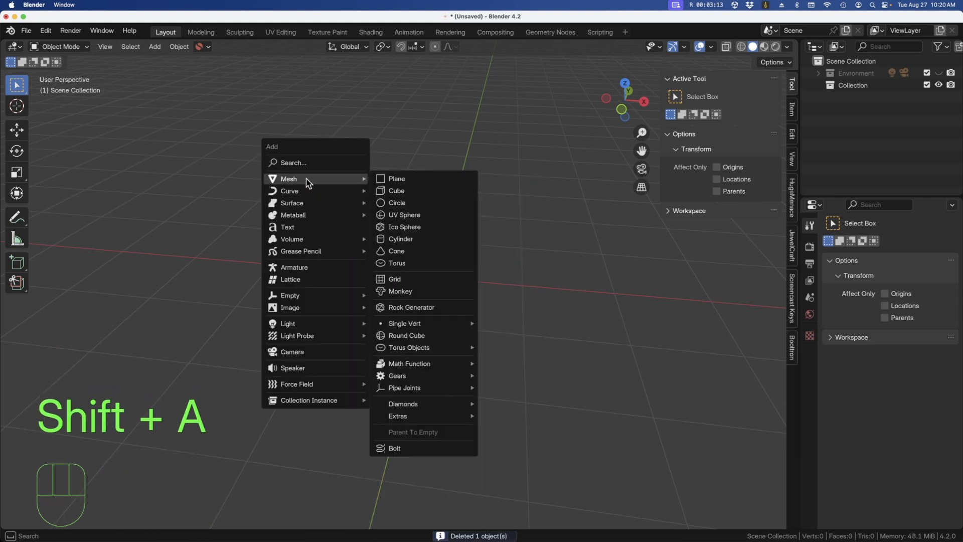
{"action": "left_click", "coordinate": [412, 216]}
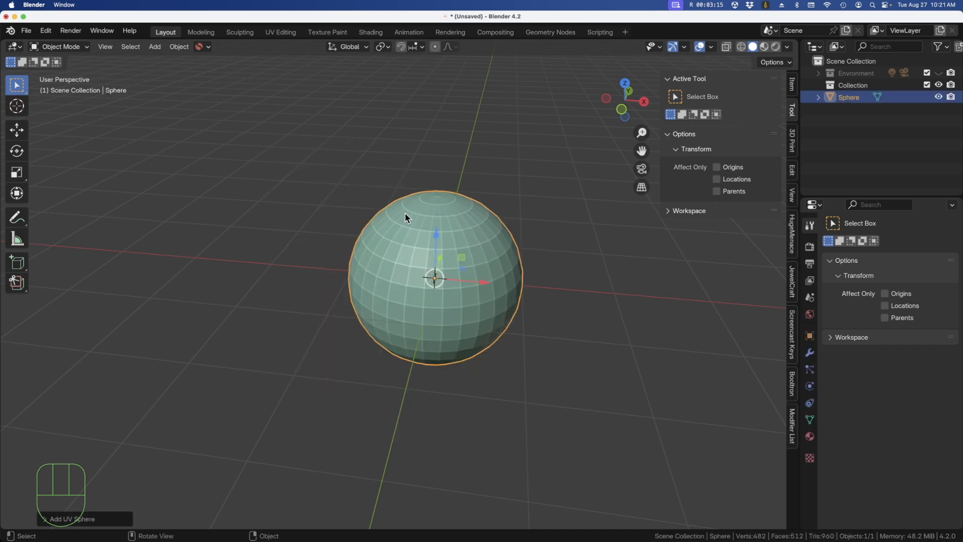
Apply Shade Auto Smooth to the UV sphere.
{"action": "right_click", "coordinate": [417, 259]}
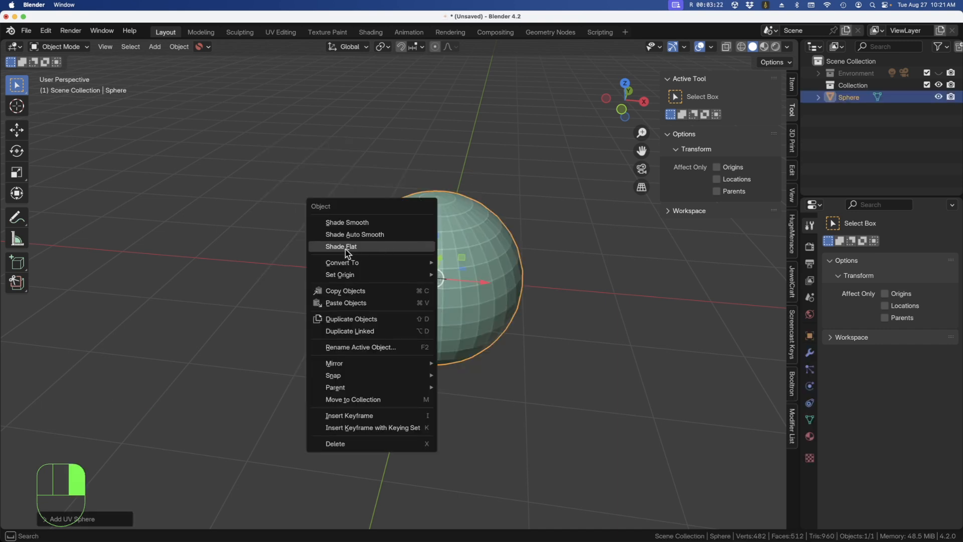
{"action": "right_click_drag", "start_coordinate": [354, 253], "coordinate": [371, 235]}
{"action": "scroll", "coordinate": [486, 303], "scroll_direction": "up", "scroll_amount": 4}
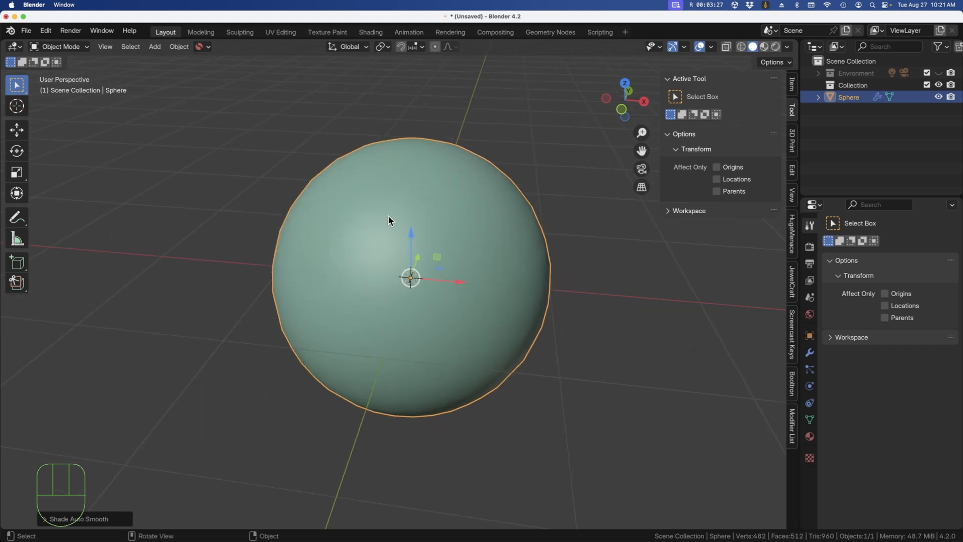
{"action": "middle_click_drag", "start_coordinate": [372, 244], "coordinate": [381, 260]}
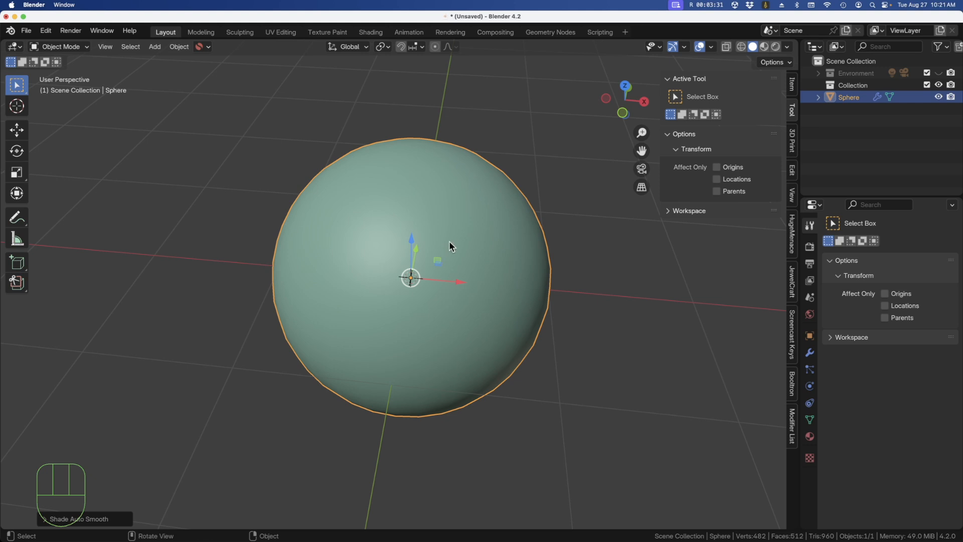
Duplicate the sphere and move the copy along the positive X axis, leaving a small gap between the two spheres.
{"action": "scroll", "coordinate": [435, 266], "scroll_direction": "down", "scroll_amount": 3}
{"action": "middle_click_drag", "start_coordinate": [436, 270], "coordinate": [428, 254]}
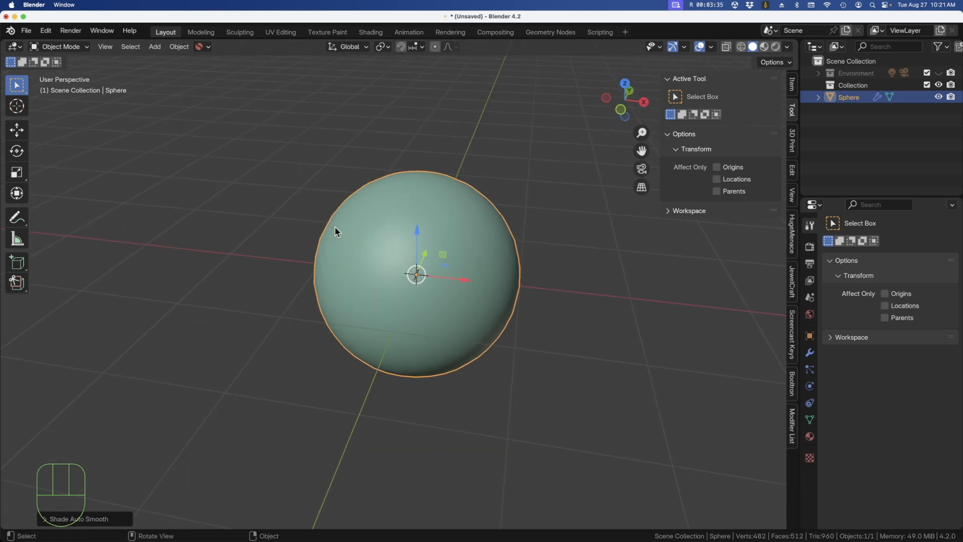
{"action": "middle_click_drag", "start_coordinate": [346, 220], "coordinate": [389, 231]}
{"action": "scroll", "coordinate": [364, 223], "scroll_direction": "down", "scroll_amount": 3}
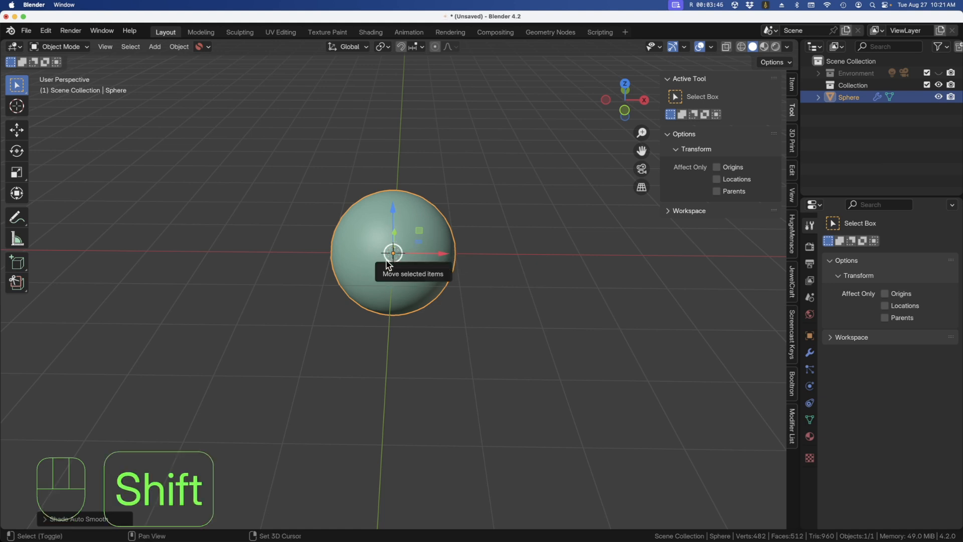
{"action": "key", "text": "shift+d"}
{"action": "key", "text": "Return"}
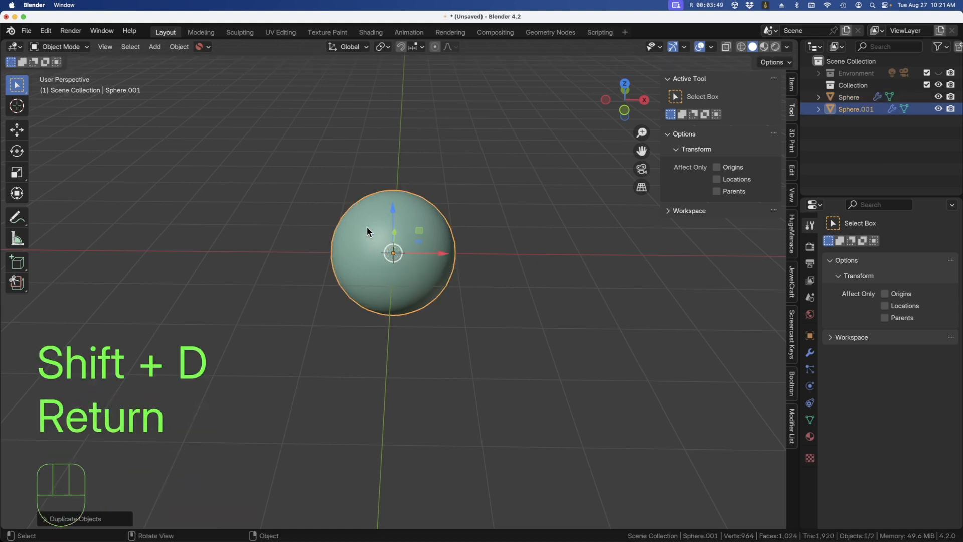
{"action": "left_click", "coordinate": [847, 98]}
{"action": "left_click", "coordinate": [849, 110]}
{"action": "left_click_drag", "start_coordinate": [444, 259], "coordinate": [612, 268]}
{"action": "scroll", "coordinate": [145, 254], "scroll_direction": "down", "scroll_amount": 2}
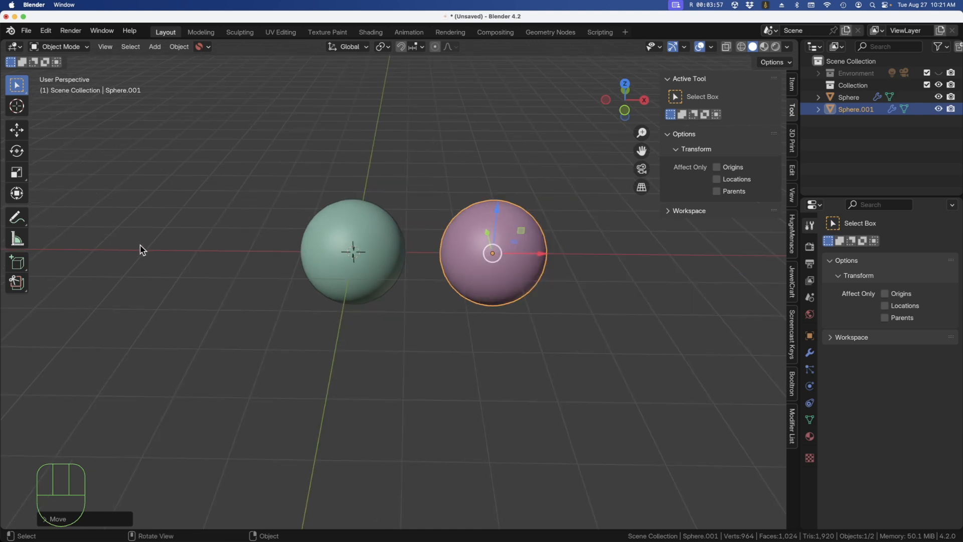
Select the original sphere at the origin, preview wireframe and solid shading, and set the viewport to rendered shading.
{"action": "scroll", "coordinate": [380, 240], "scroll_direction": "up", "scroll_amount": 2}
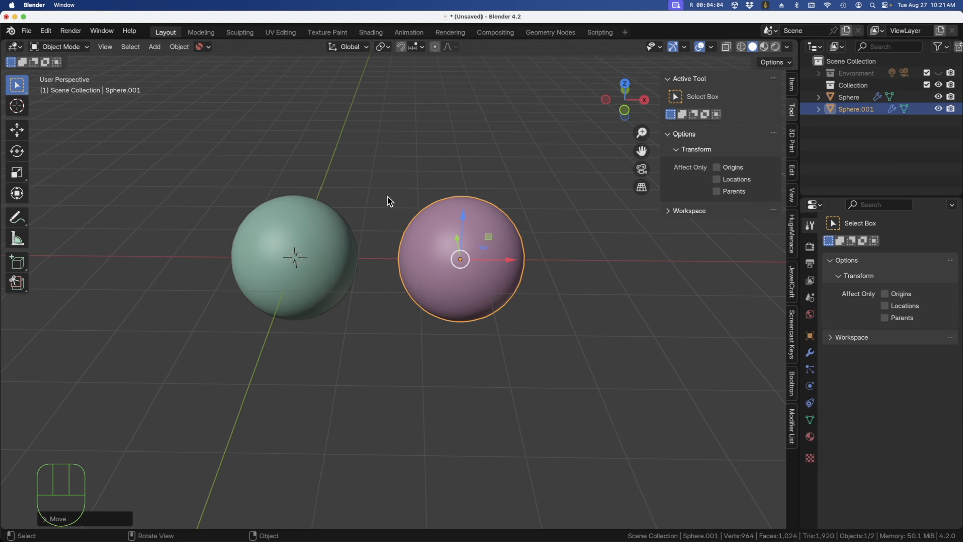
{"action": "scroll", "coordinate": [430, 296], "scroll_direction": "down", "scroll_amount": 1}
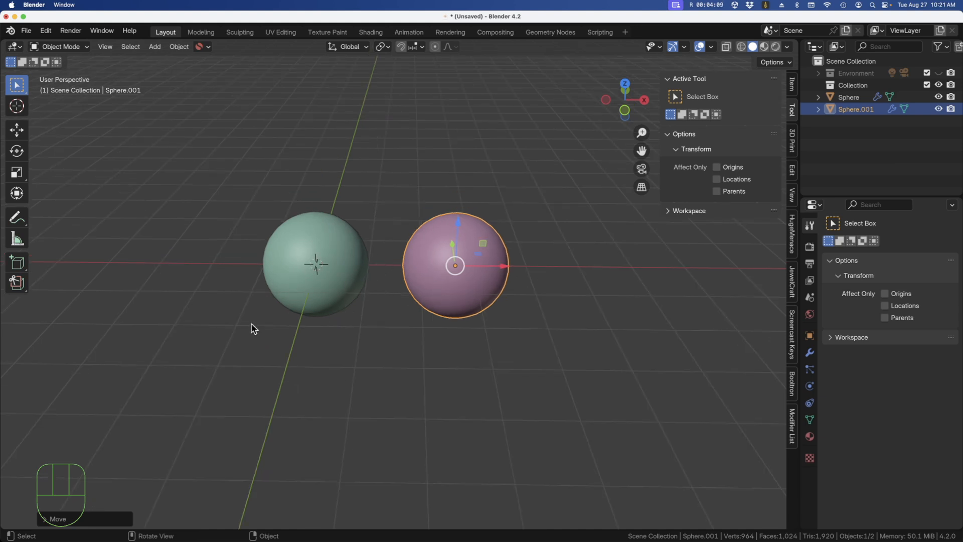
{"action": "left_click", "coordinate": [317, 234]}
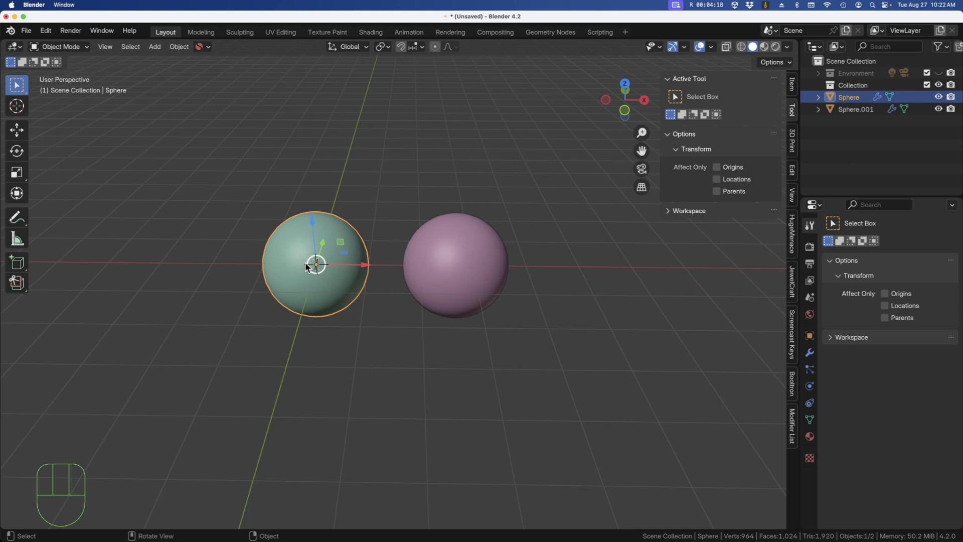
{"action": "middle_click_drag", "start_coordinate": [305, 263], "coordinate": [309, 263]}
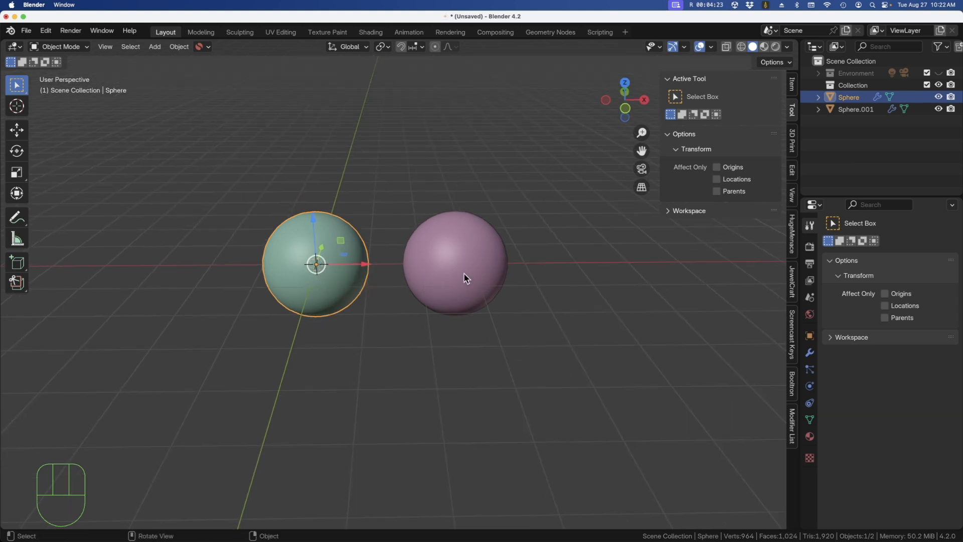
{"action": "scroll", "coordinate": [351, 238], "scroll_direction": "up", "scroll_amount": 3}
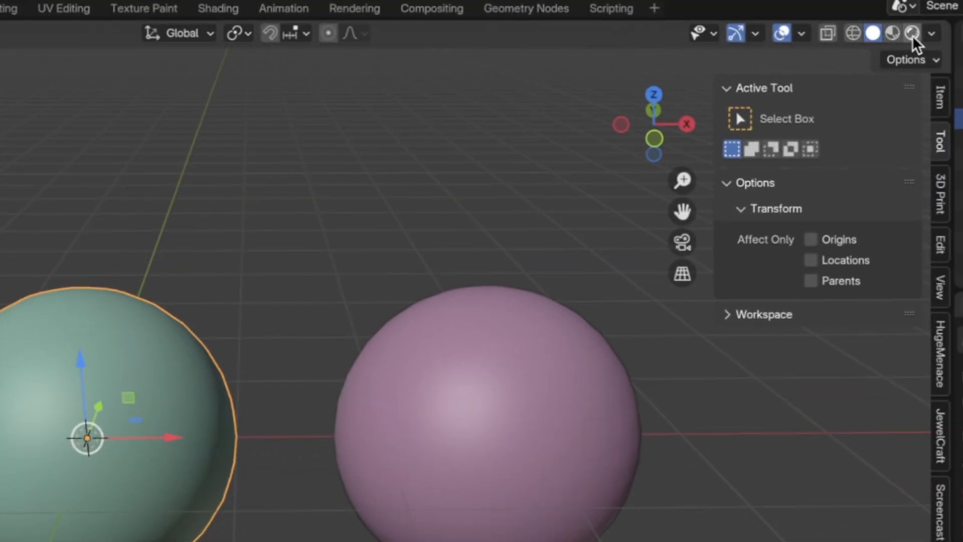
{"action": "left_click", "coordinate": [853, 32]}
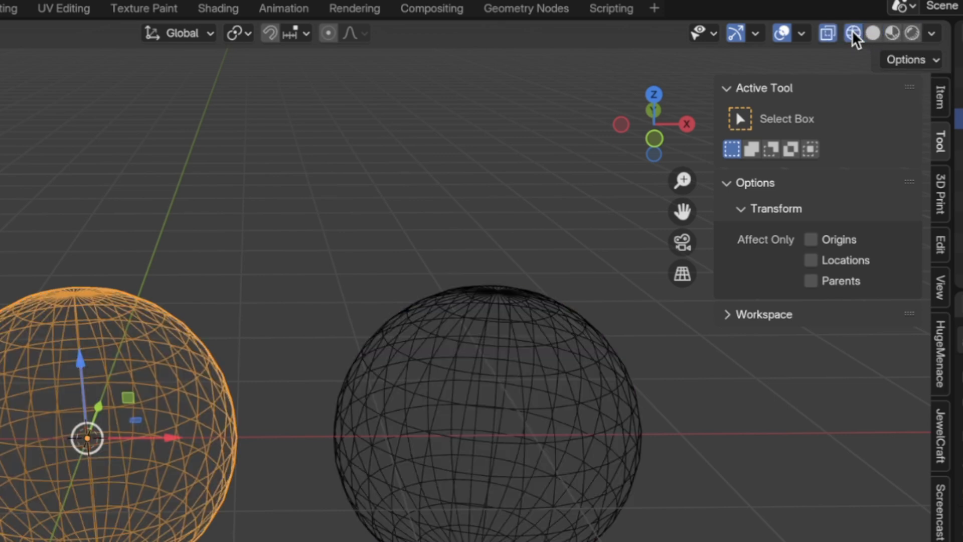
{"action": "left_click", "coordinate": [873, 33]}
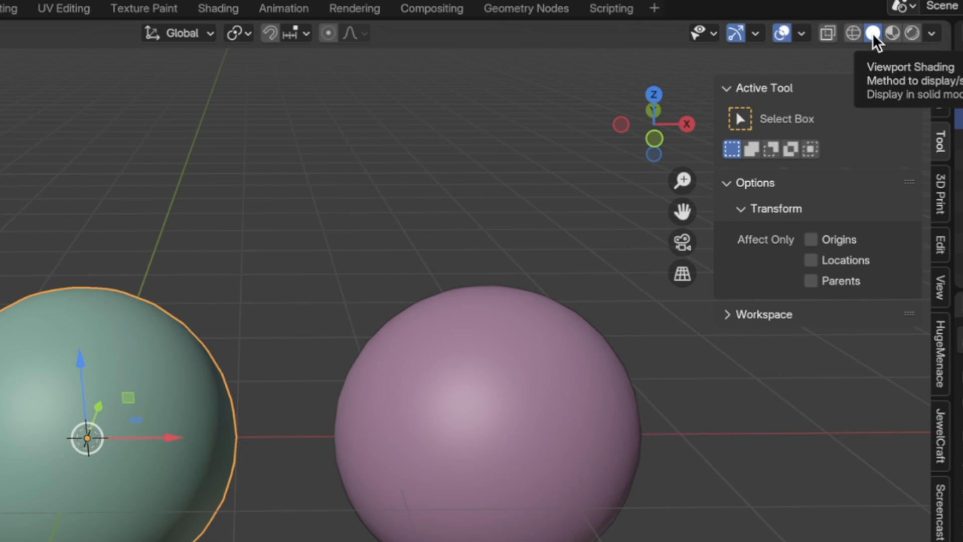
{"action": "left_click", "coordinate": [911, 33]}
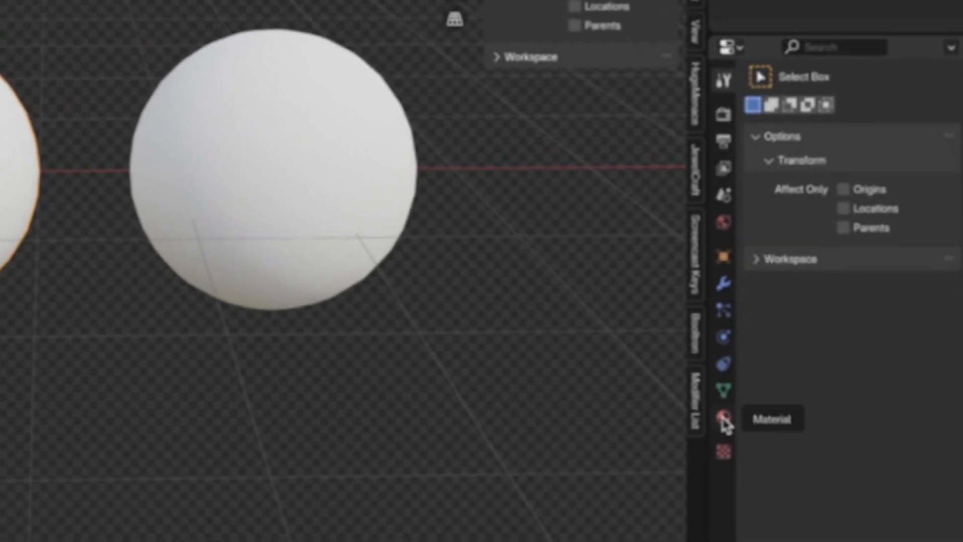
Create a new material on the original sphere and name it Yellow Gold.
{"action": "left_click", "coordinate": [723, 421]}
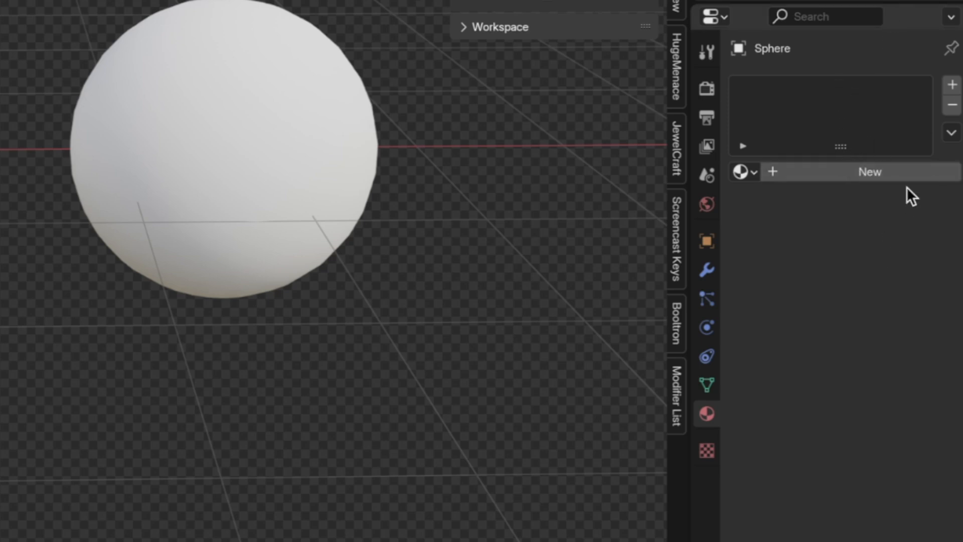
{"action": "left_click", "coordinate": [868, 171]}
{"action": "scroll", "coordinate": [822, 271], "scroll_direction": "down", "scroll_amount": 3}
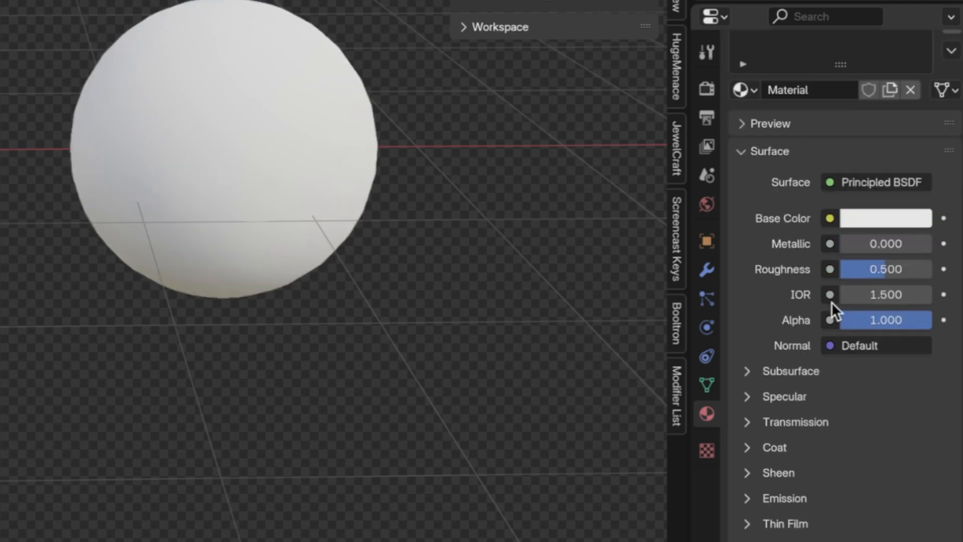
{"action": "scroll", "coordinate": [831, 321], "scroll_direction": "down", "scroll_amount": 5}
{"action": "scroll", "coordinate": [830, 323], "scroll_direction": "up", "scroll_amount": 8}
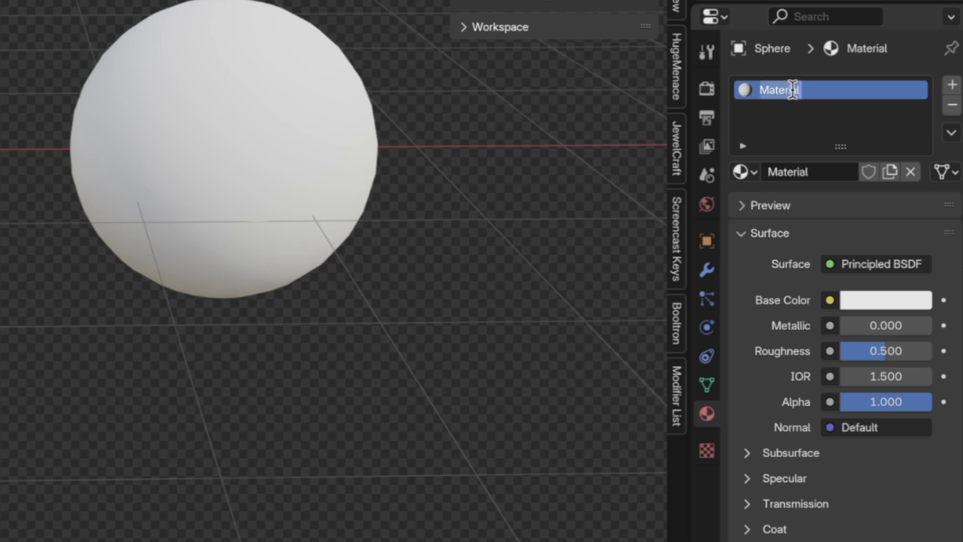
{"action": "type", "text": "Yellow Gold"}
{"action": "key", "text": "Return"}
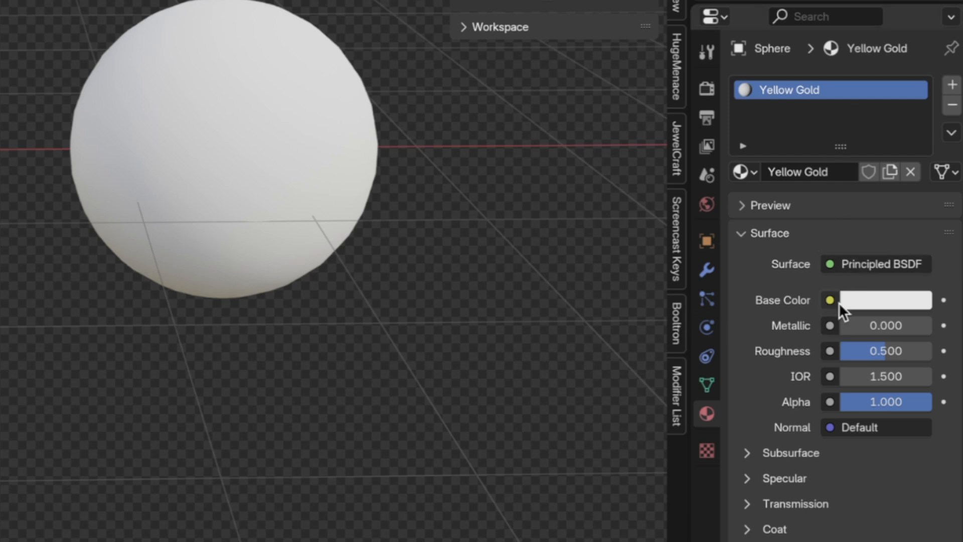
Replace the Yellow Gold material's base color with the copied golden-yellow hex value.
{"action": "left_click", "coordinate": [868, 299]}
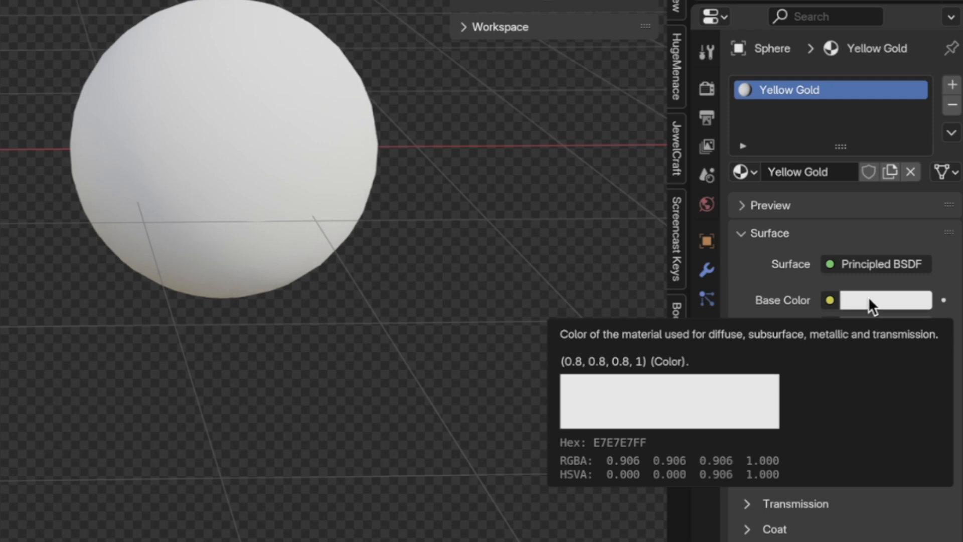
{"action": "left_click", "coordinate": [870, 302]}
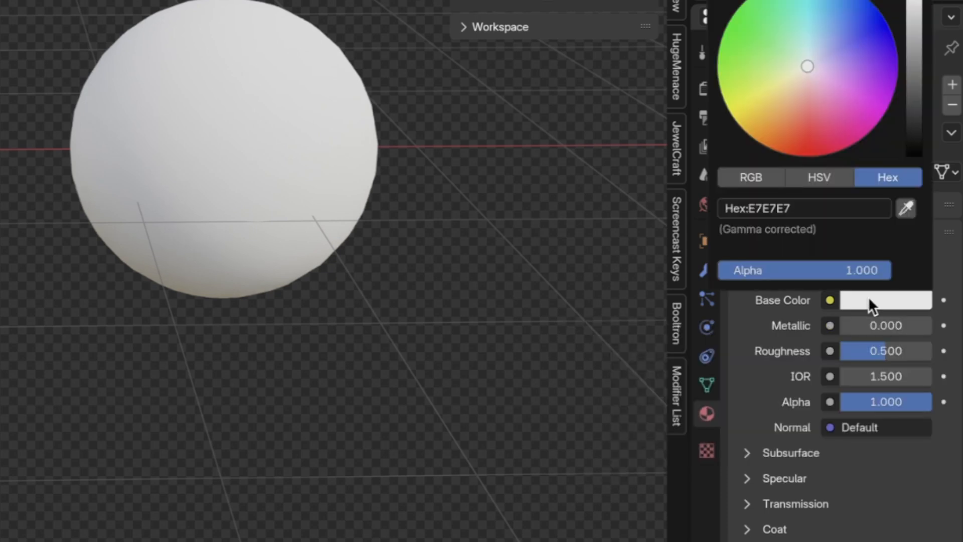
{"action": "key", "text": "ctrl+v"}
{"action": "left_click", "coordinate": [873, 300]}
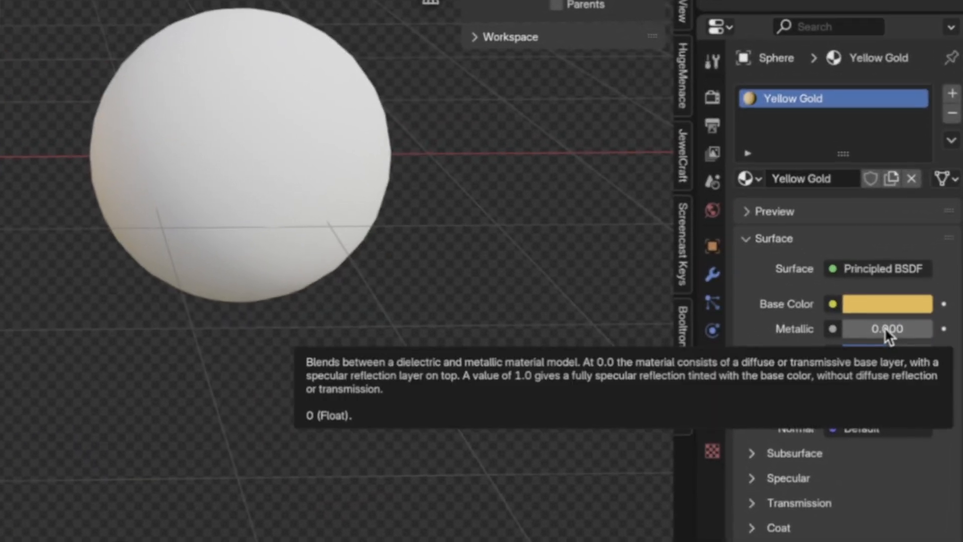
Set the Yellow Gold material's Metallic to 0.95 and its Roughness to 0.1.
{"action": "left_click", "coordinate": [895, 351]}
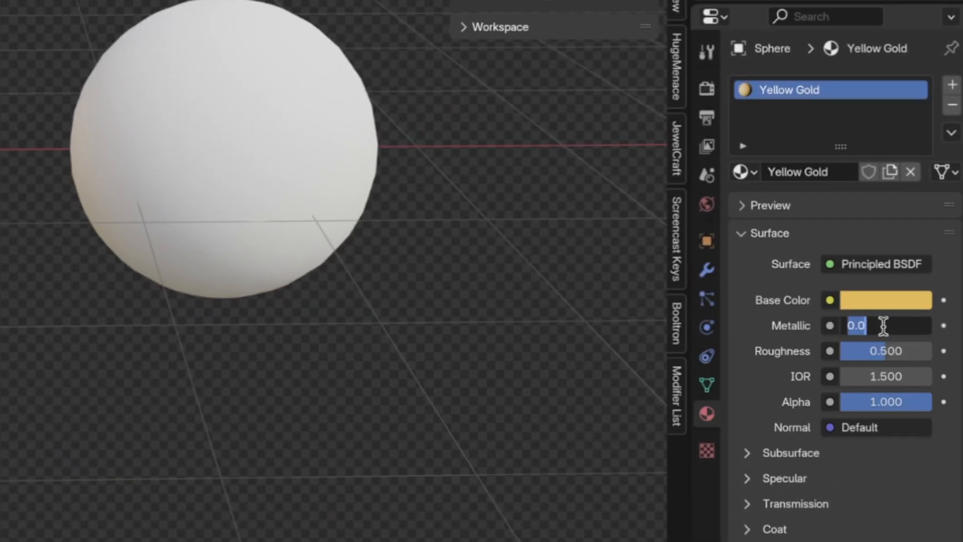
{"action": "type", "text": ".95"}
{"action": "key", "text": "Return"}
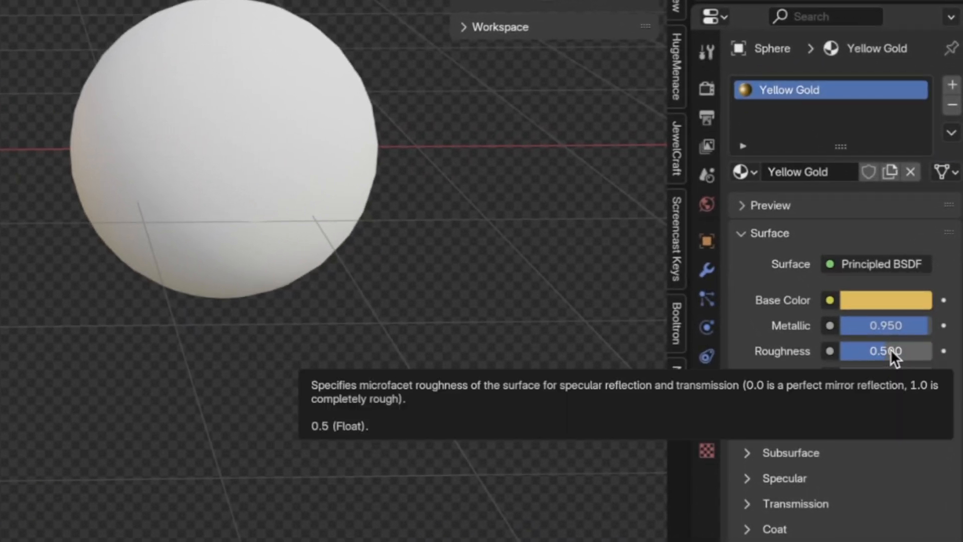
{"action": "left_click", "coordinate": [891, 351]}
{"action": "key", "text": "BackSpace"}
{"action": "type", "text": ".1"}
{"action": "key", "text": "Return"}
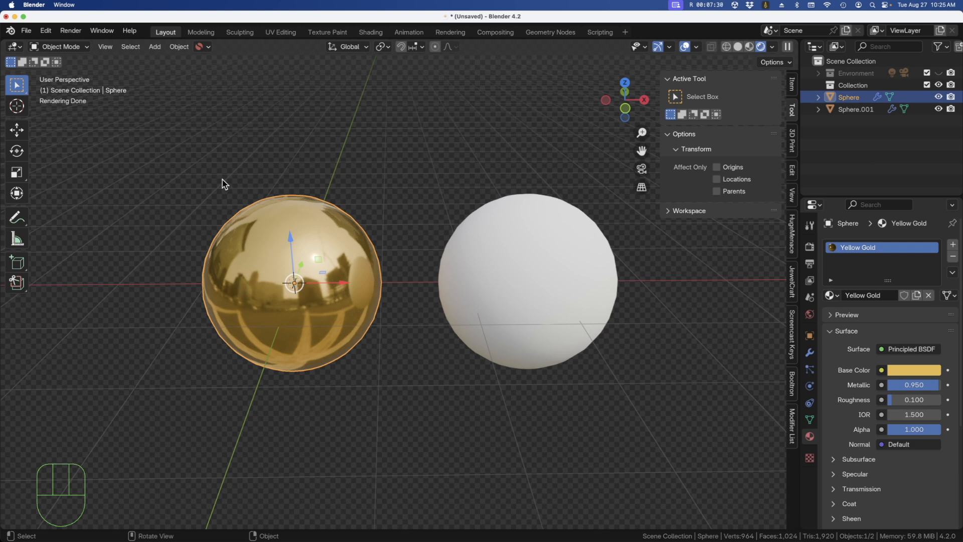
Switch to Finder and review the Blender Files folder and the material category folders inside Blender Libraries.
{"action": "left_click_drag", "start_coordinate": [0, 232], "coordinate": [346, 171]}
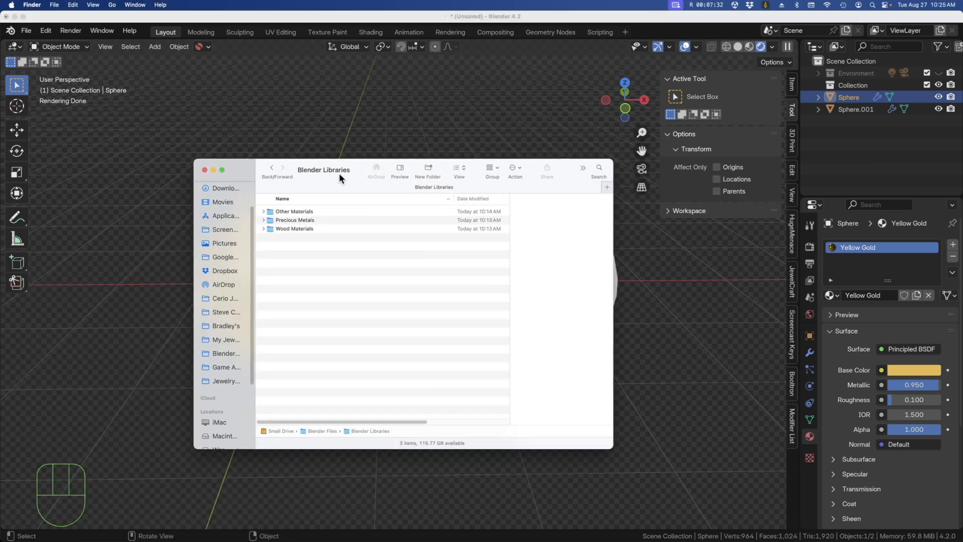
{"action": "left_click", "coordinate": [272, 168]}
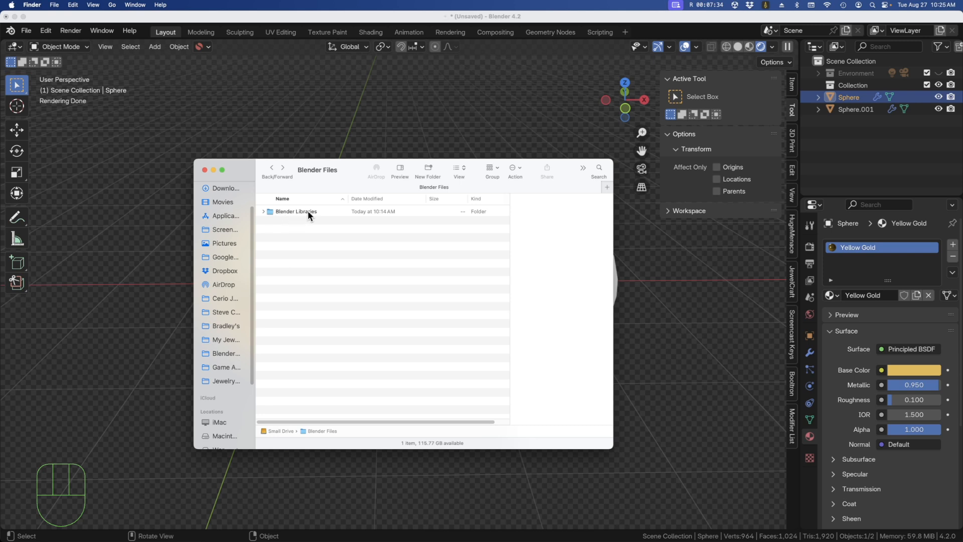
{"action": "double_click", "coordinate": [303, 210]}
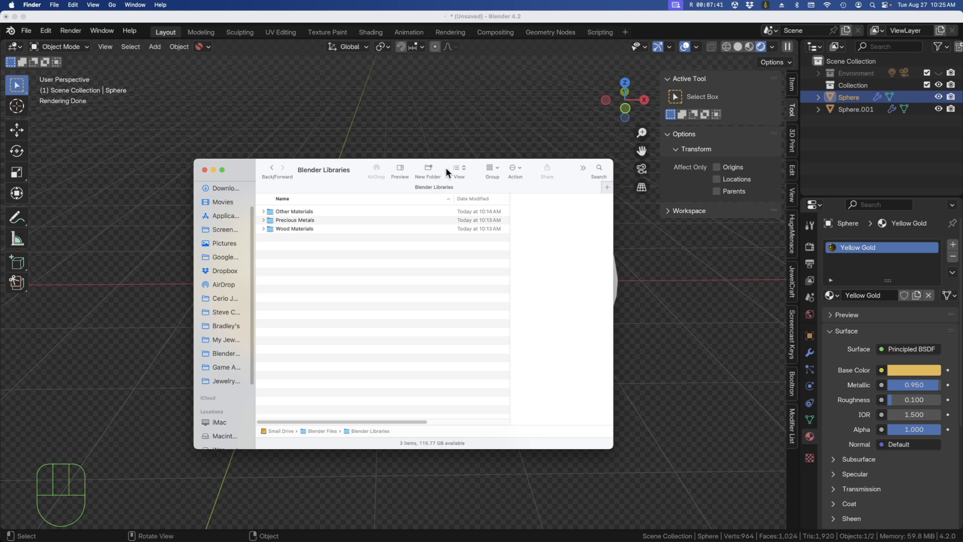
{"action": "key", "text": "super+w"}
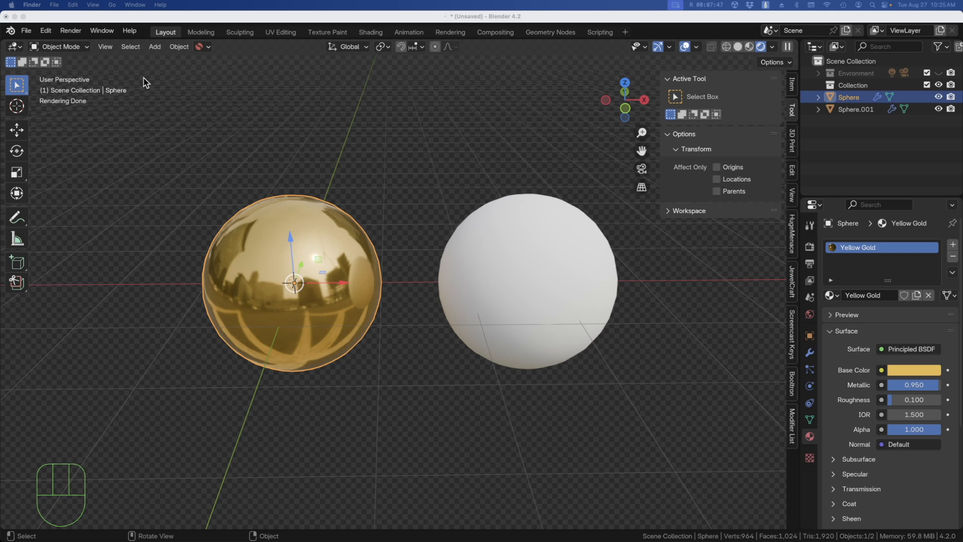
Start saving the scene as a new file and browse to the Precious Metals folder inside Blender Libraries.
{"action": "left_click", "coordinate": [26, 31]}
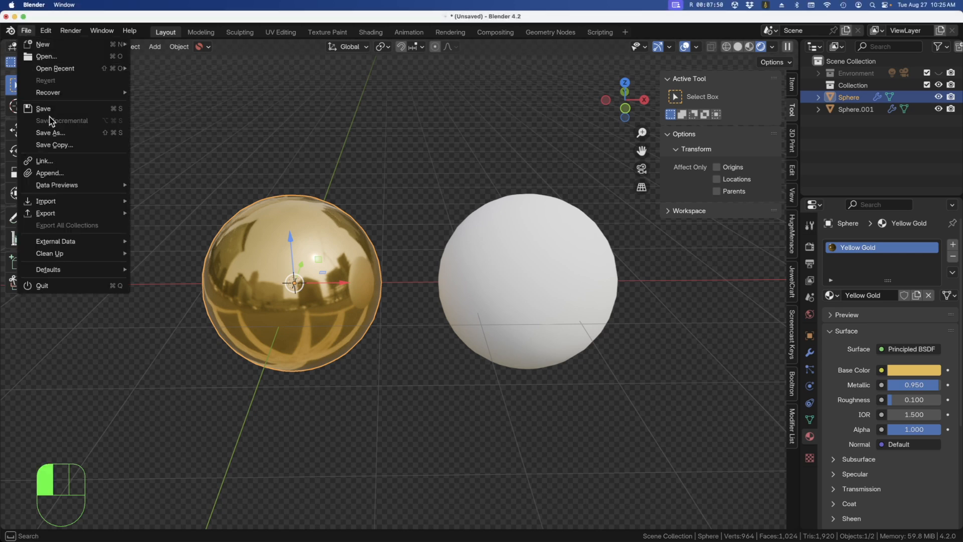
{"action": "left_click", "coordinate": [53, 133]}
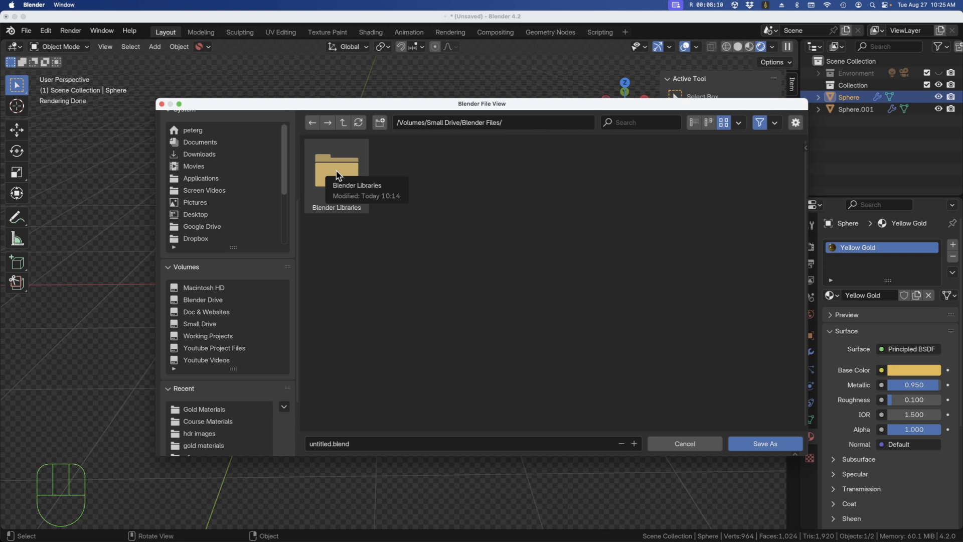
{"action": "double_click", "coordinate": [337, 175]}
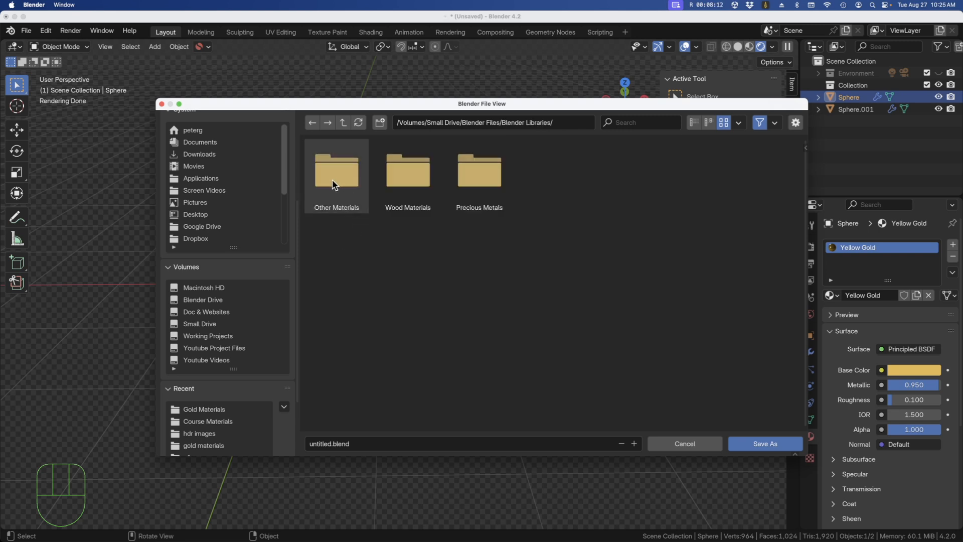
{"action": "double_click", "coordinate": [483, 180]}
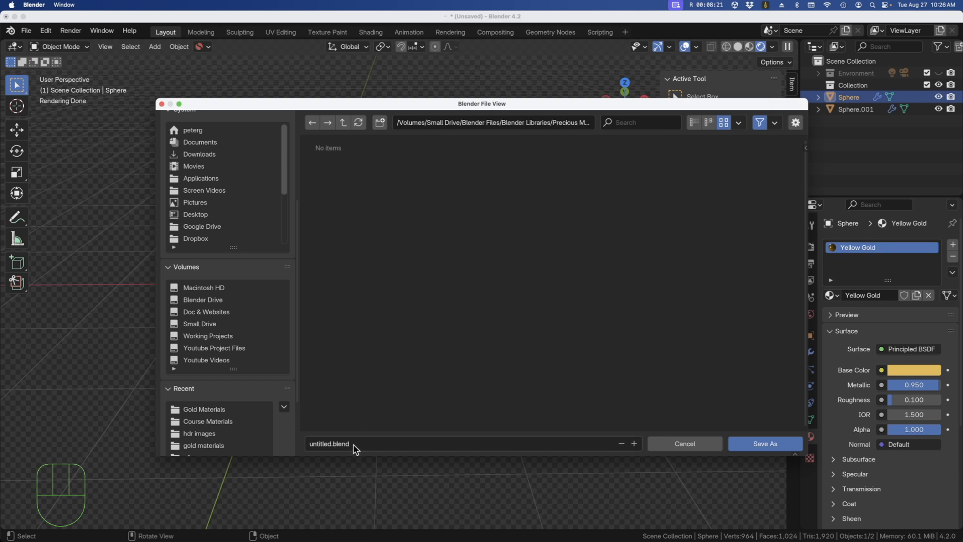
Name the file Gold Materials and save it in the Precious Metals folder.
{"action": "left_click", "coordinate": [367, 444]}
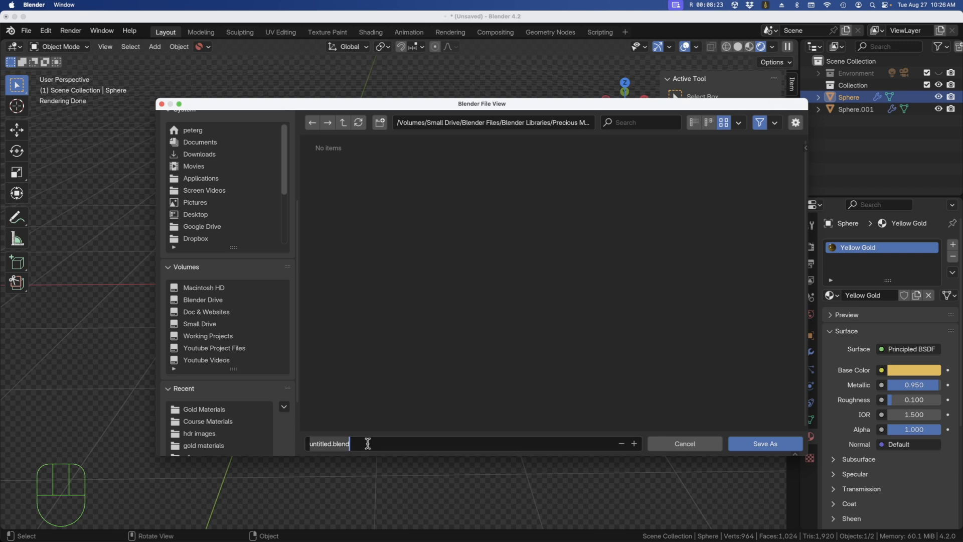
{"action": "type", "text": "GoldM"}
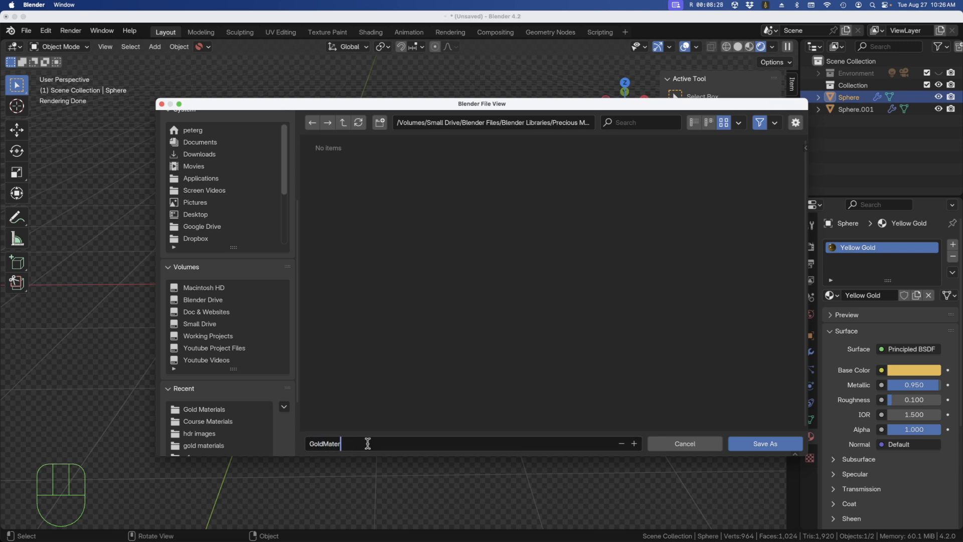
{"action": "type", "text": "ate"}
{"action": "key", "text": "BackSpace"}
{"action": "key", "text": "BackSpace"}
{"action": "key", "text": "BackSpace"}
{"action": "key", "text": "BackSpace"}
{"action": "key", "text": "BackSpace"}
{"action": "key", "text": "BackSpace"}
{"action": "type", "text": "ld M"}
{"action": "left_click", "coordinate": [775, 444]}
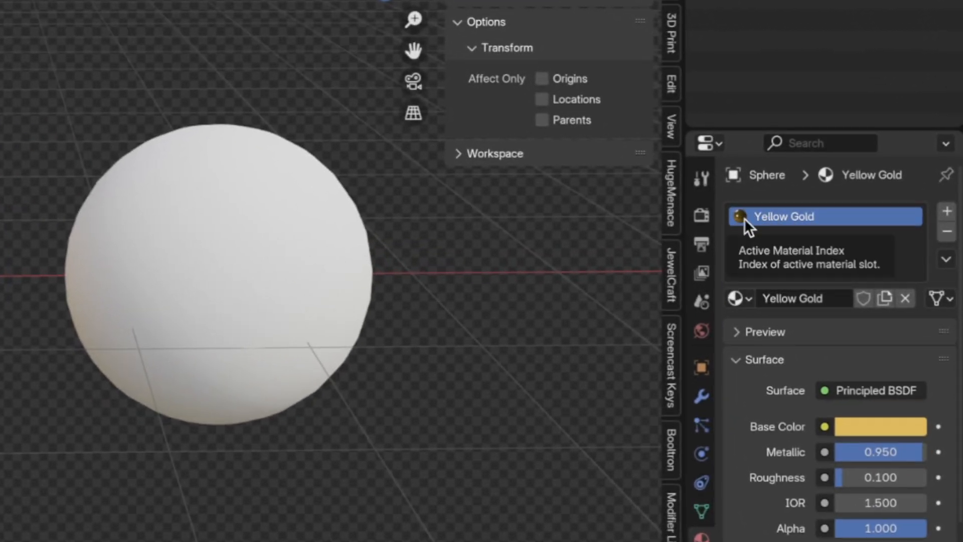
Mark the Yellow Gold material as an asset.
{"action": "right_click", "coordinate": [745, 218]}
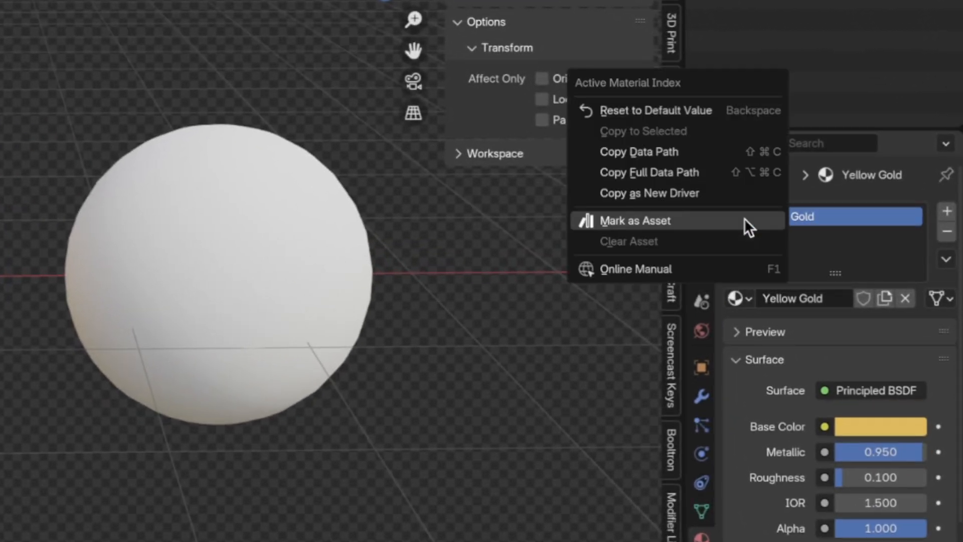
{"action": "left_click", "coordinate": [645, 218]}
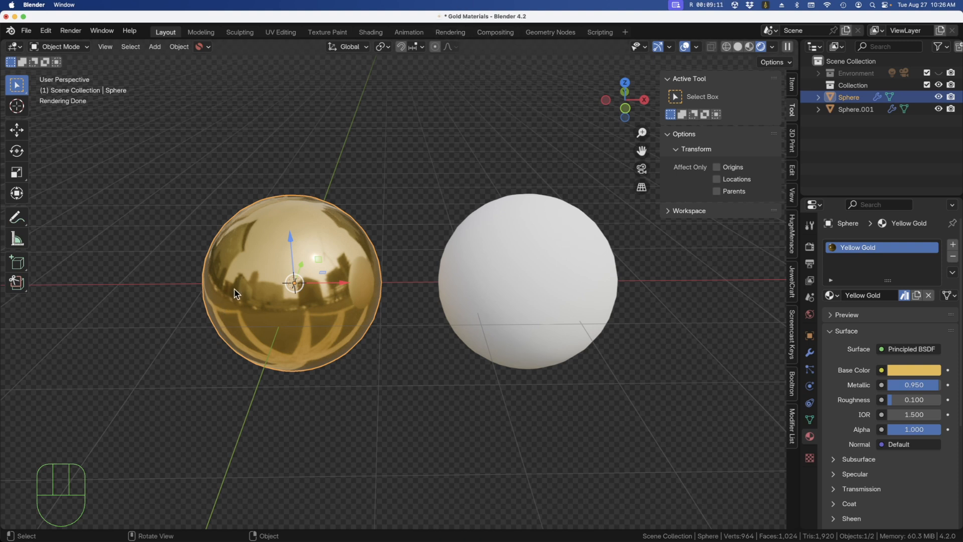
Create a new material on the second, unshaded sphere and name it White Gold.
{"action": "left_click", "coordinate": [539, 277]}
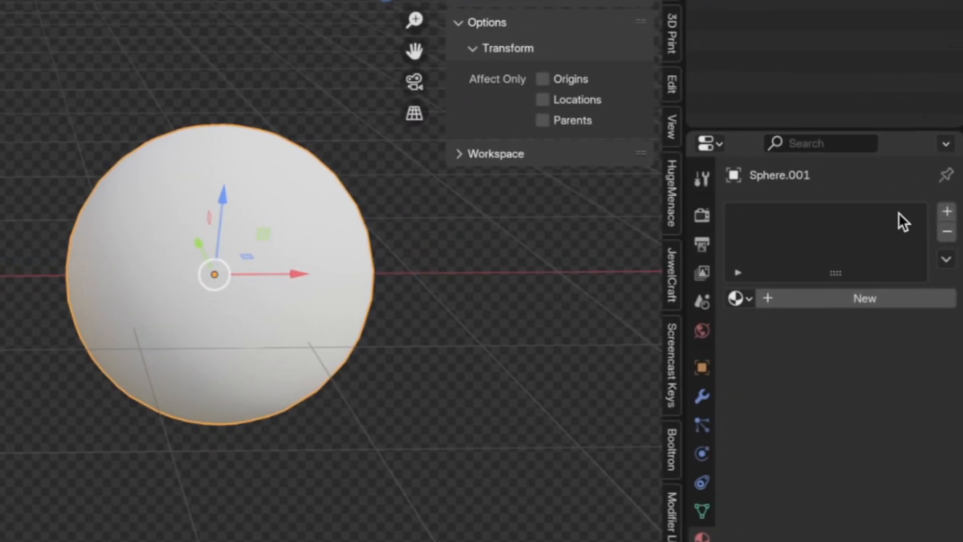
{"action": "left_click", "coordinate": [745, 300]}
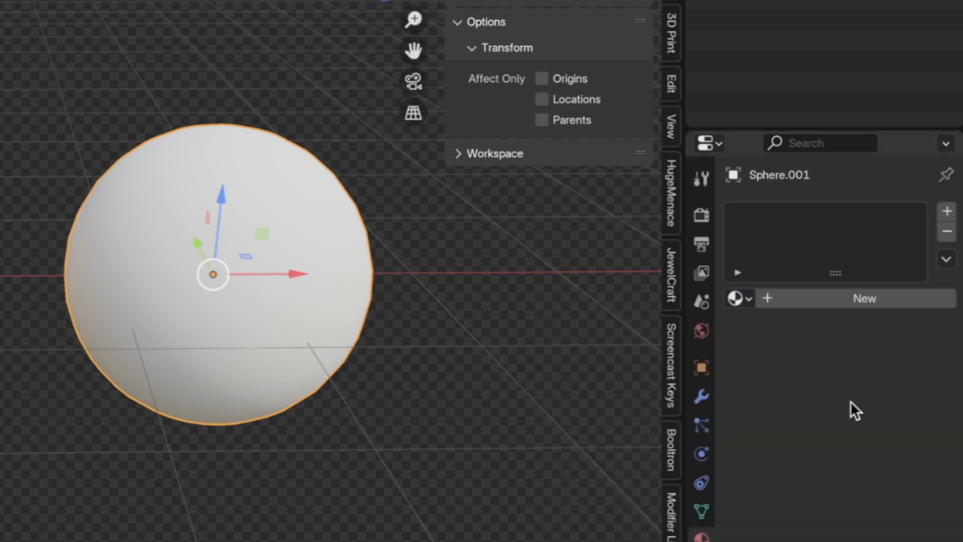
{"action": "left_click", "coordinate": [860, 297]}
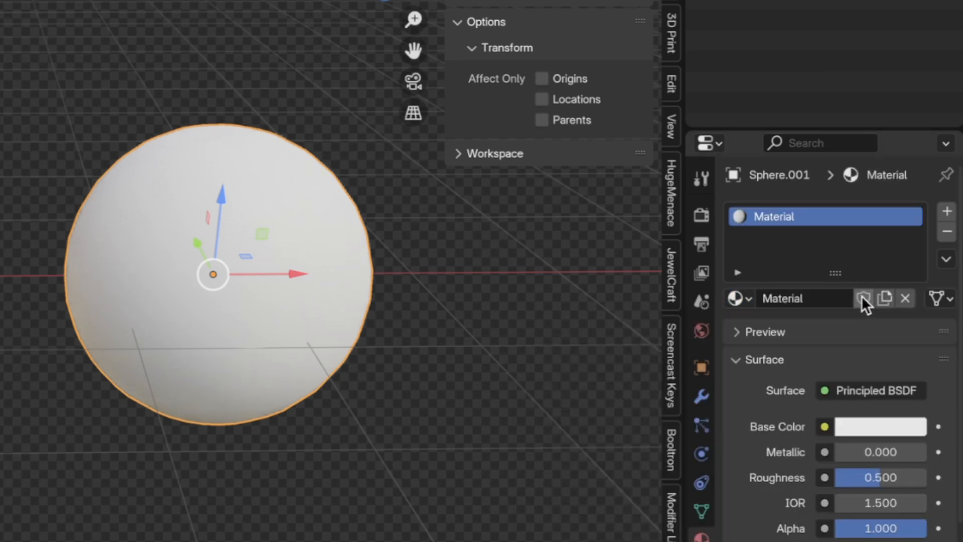
{"action": "type", "text": "White Gold"}
{"action": "key", "text": "Return"}
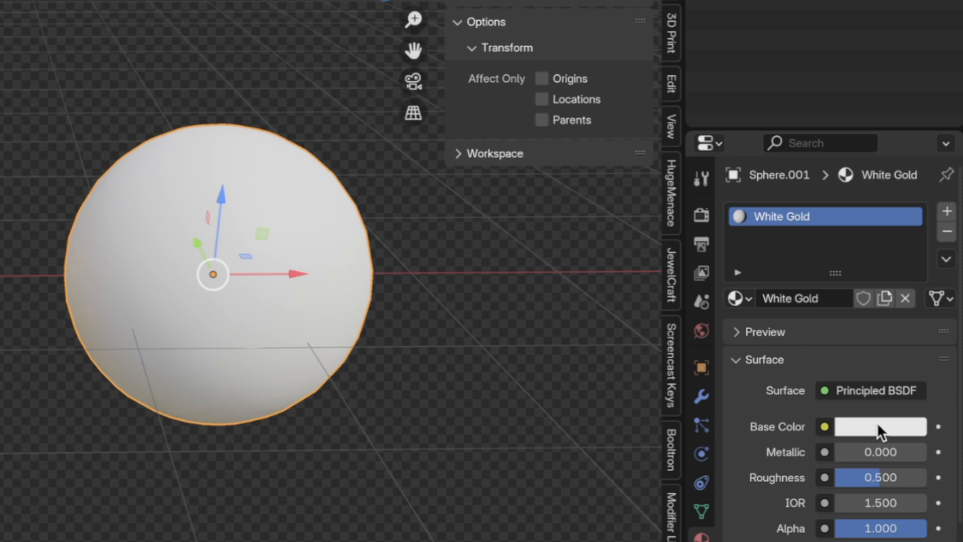
Set the White Gold material's base color to hex b5ac9e.
{"action": "left_click", "coordinate": [853, 426]}
{"action": "left_click", "coordinate": [874, 426]}
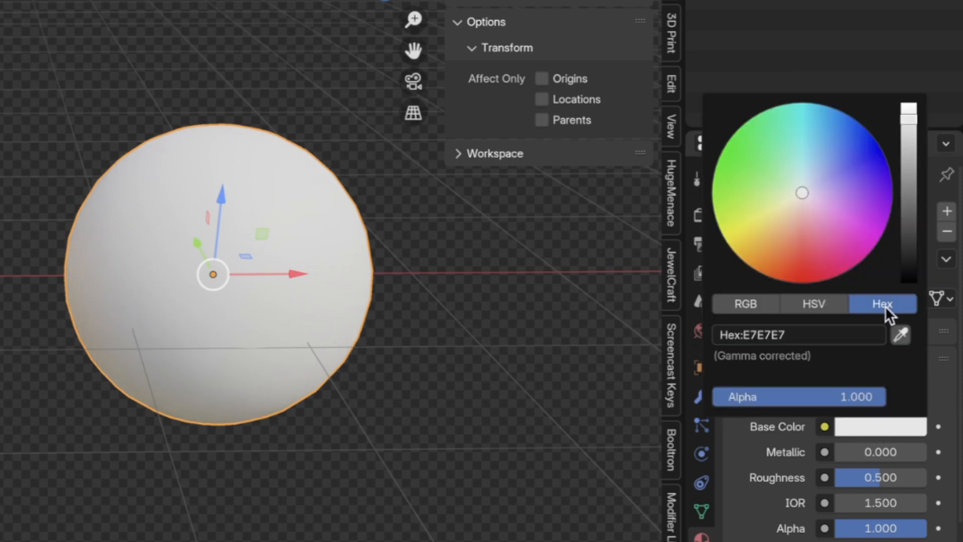
{"action": "left_click", "coordinate": [793, 335]}
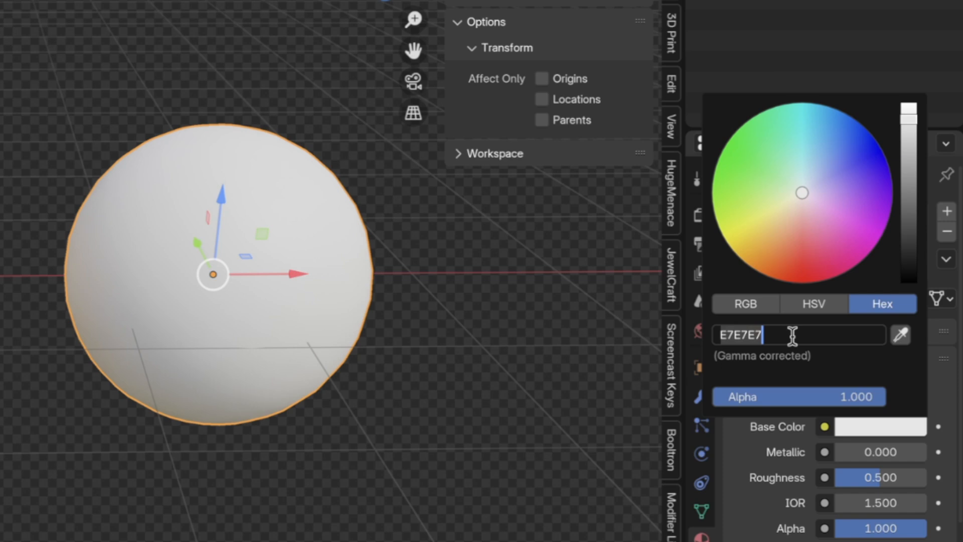
{"action": "type", "text": "b5a"}
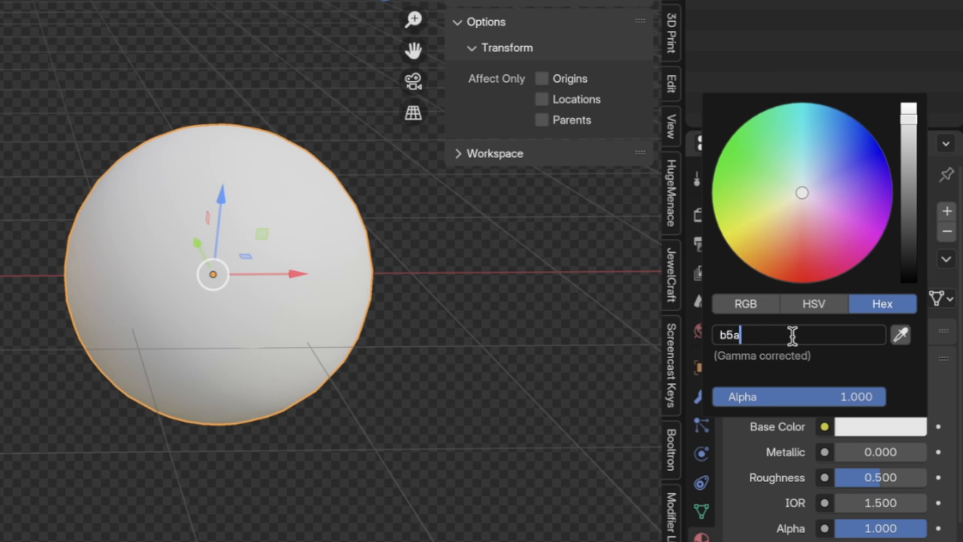
{"action": "type", "text": "c9e"}
{"action": "key", "text": "Return"}
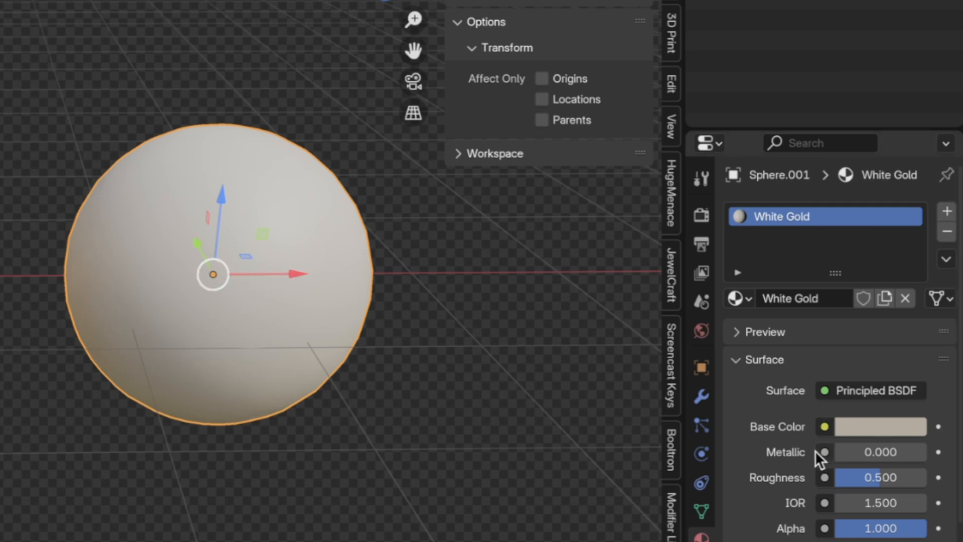
Set the White Gold material's Metallic to 0.95 and its Roughness to 0.13.
{"action": "left_click", "coordinate": [878, 452]}
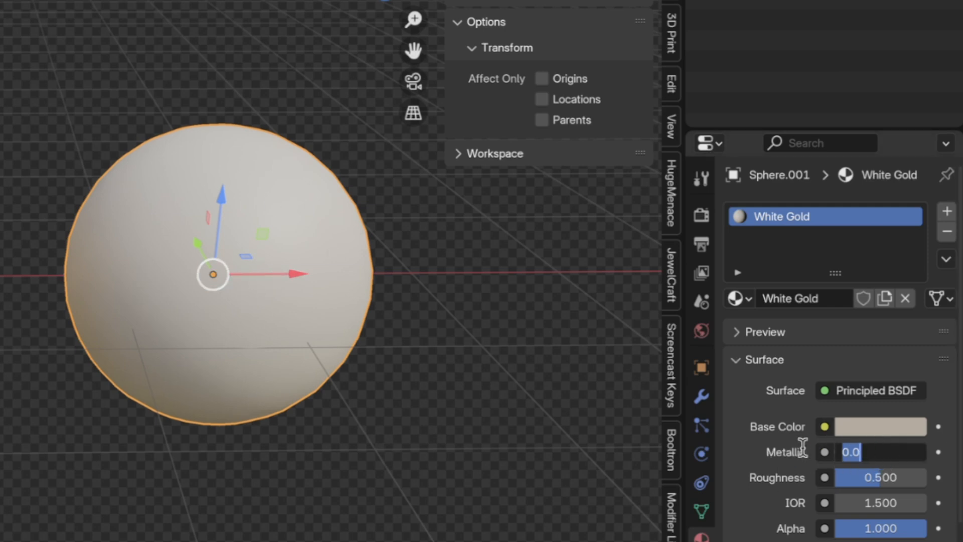
{"action": "type", "text": ".95"}
{"action": "key", "text": "Return"}
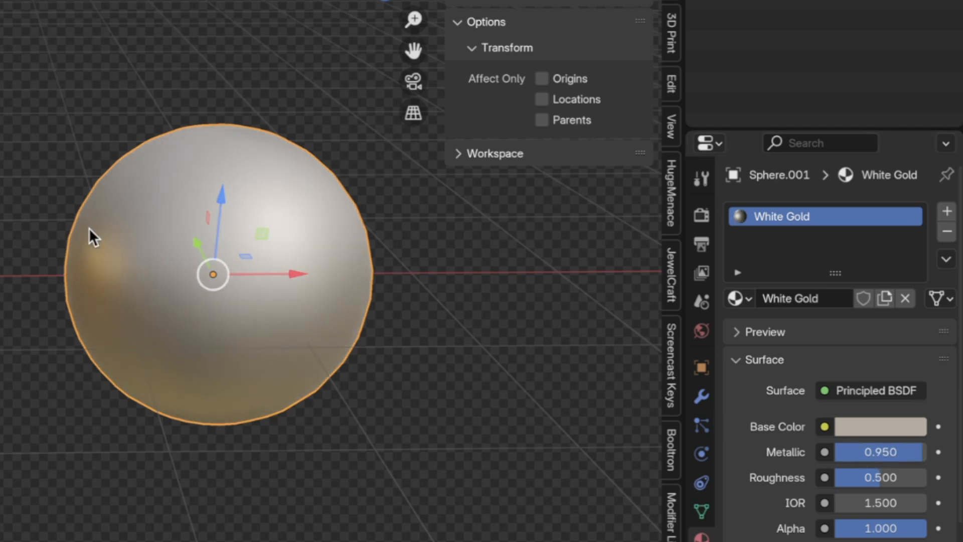
{"action": "left_click", "coordinate": [872, 478]}
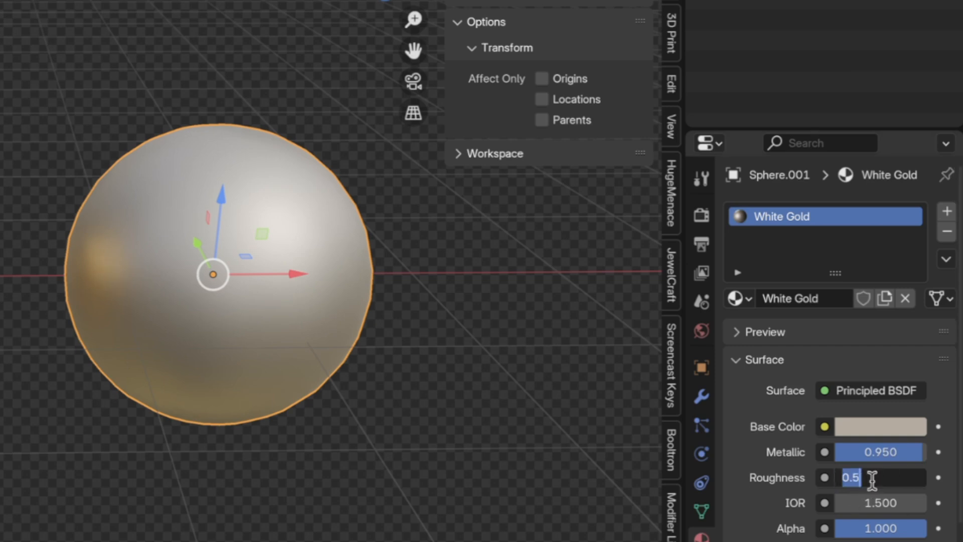
{"action": "type", "text": ".13"}
{"action": "key", "text": "Return"}
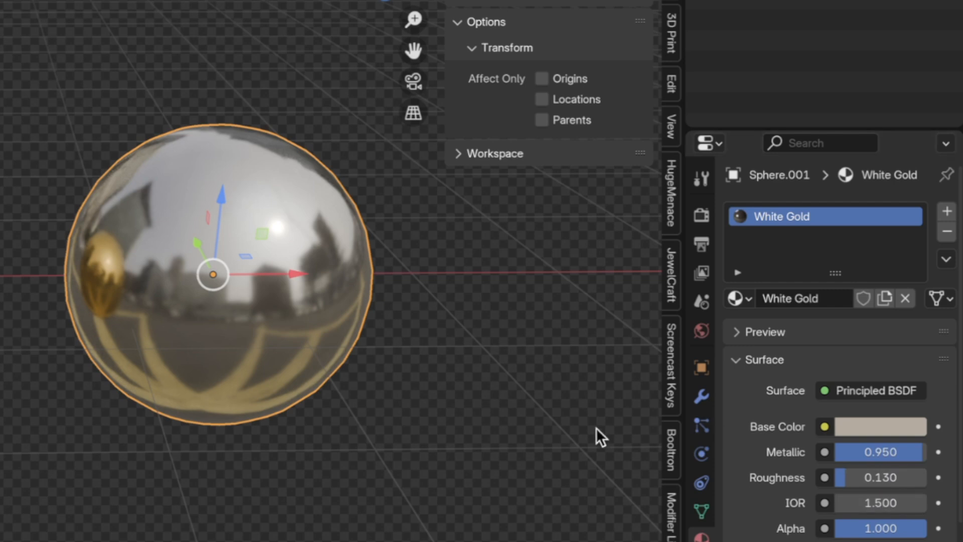
Mark the White Gold material as an asset and save the Gold Materials file.
{"action": "middle_click_drag", "start_coordinate": [202, 244], "coordinate": [263, 220]}
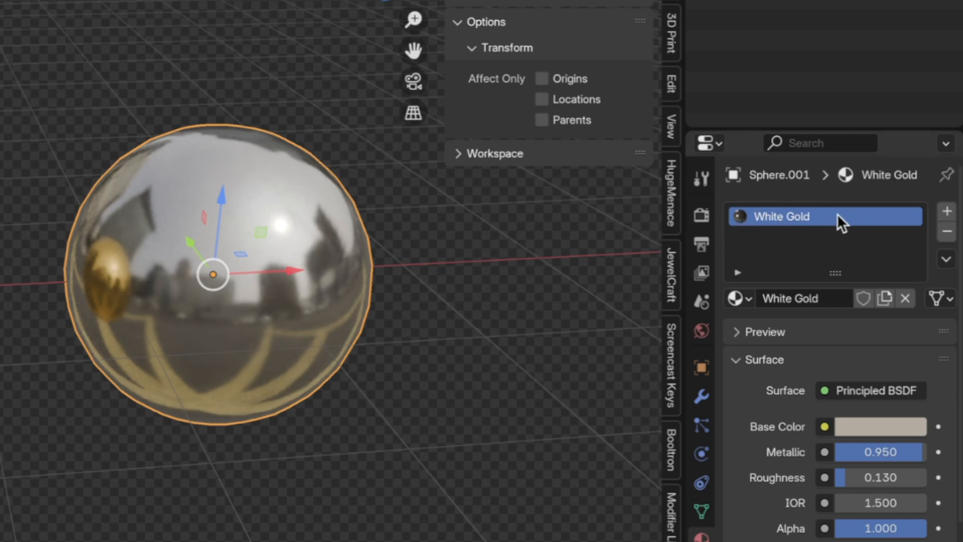
{"action": "right_click", "coordinate": [771, 214]}
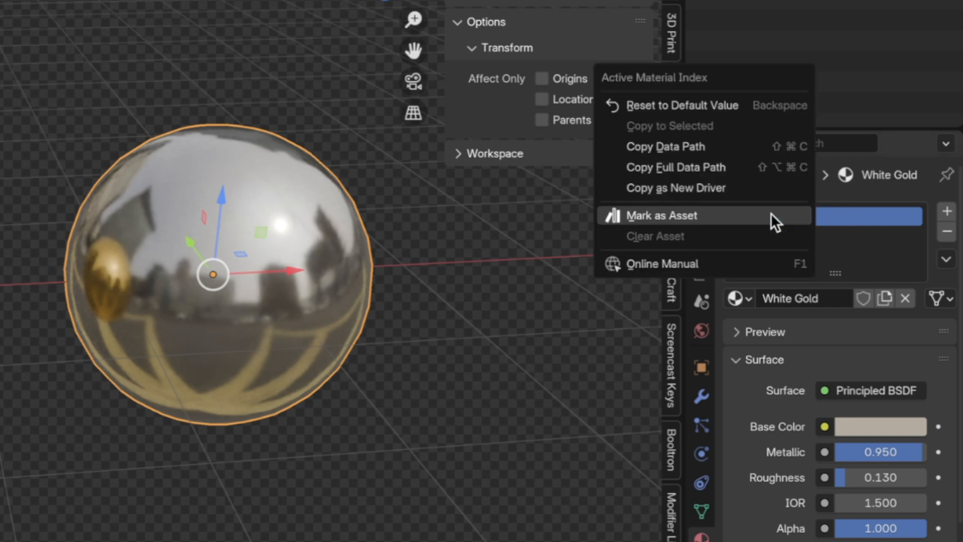
{"action": "left_click", "coordinate": [656, 216]}
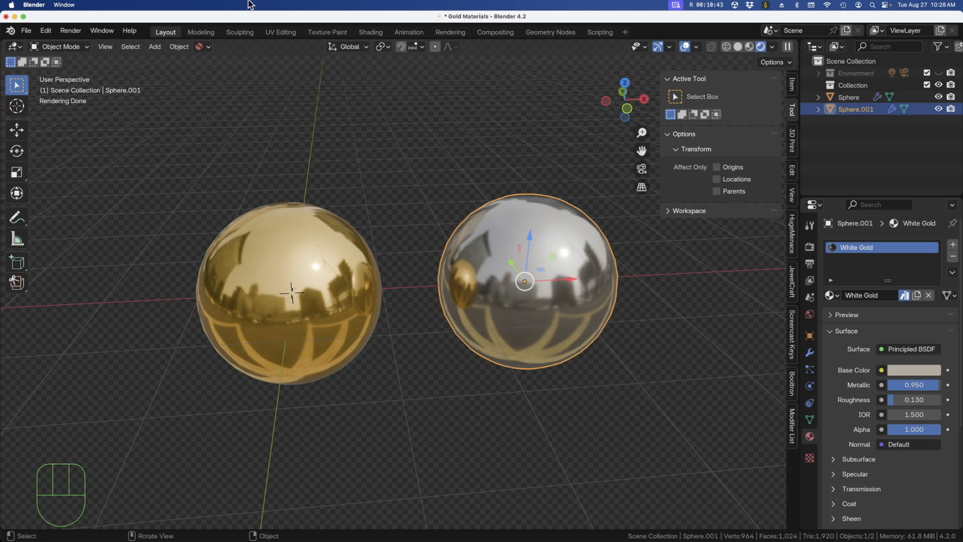
{"action": "left_click", "coordinate": [27, 31]}
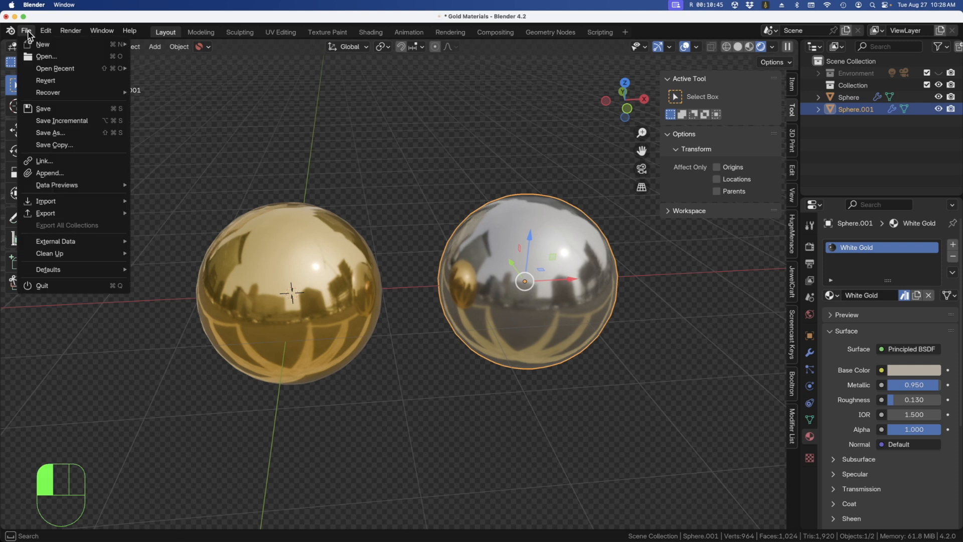
{"action": "left_click", "coordinate": [42, 111]}
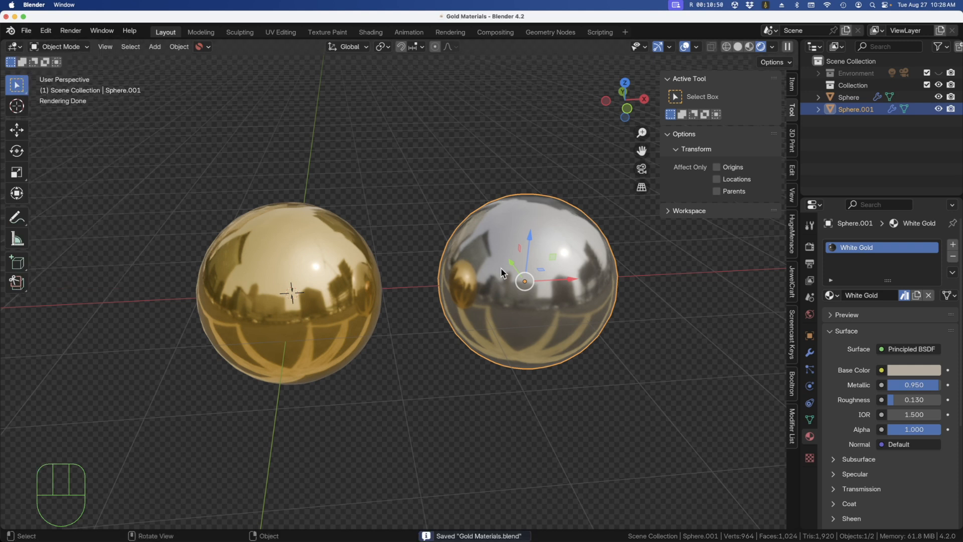
Start a new Blender file and select its default cube.
{"action": "scroll", "coordinate": [456, 345], "scroll_direction": "down", "scroll_amount": 2}
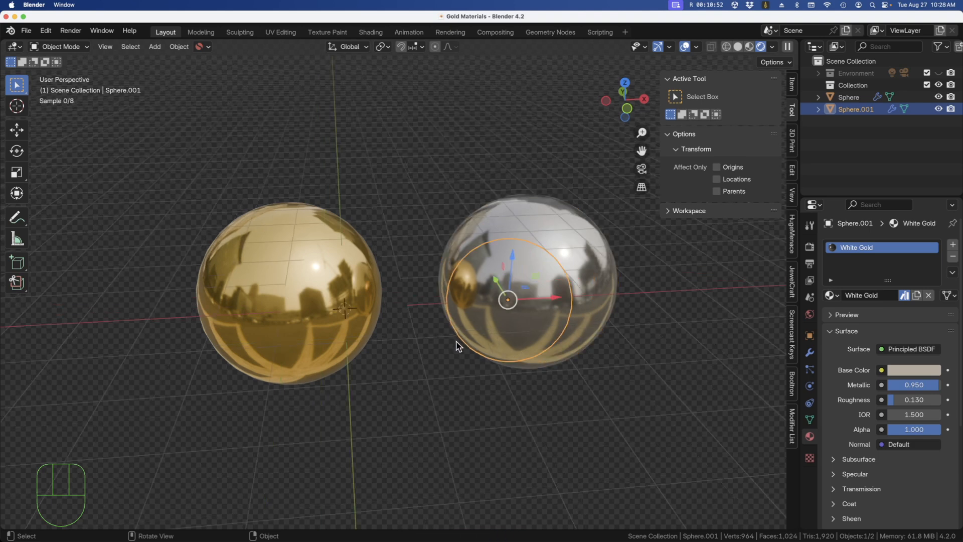
{"action": "middle_click_drag", "start_coordinate": [504, 340], "coordinate": [475, 344]}
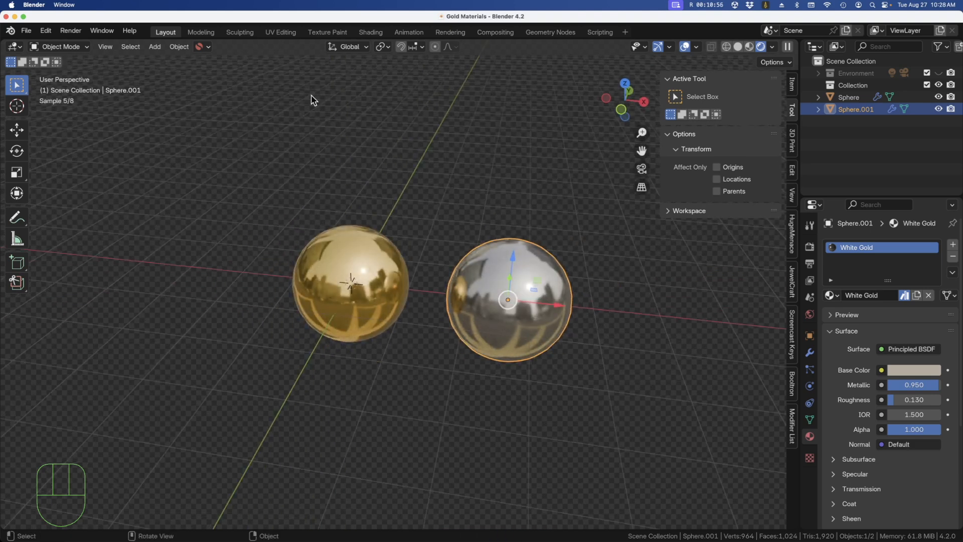
{"action": "left_click", "coordinate": [26, 30]}
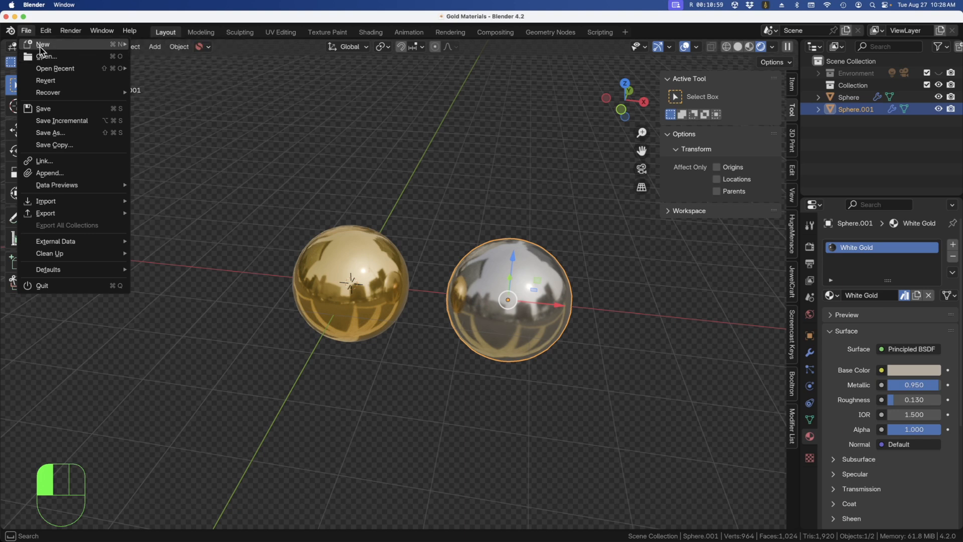
{"action": "mouse_move", "coordinate": [43, 45]}
{"action": "left_click", "coordinate": [169, 46]}
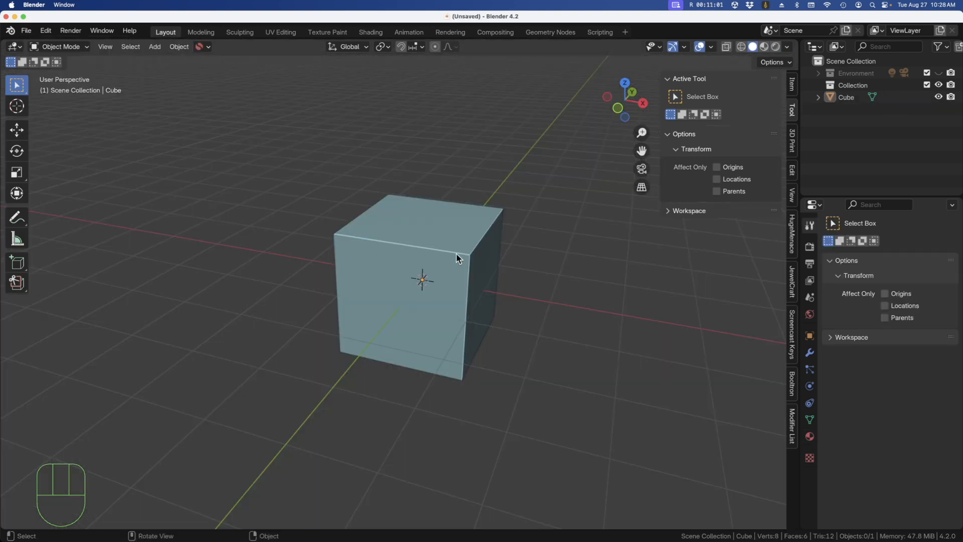
{"action": "left_click", "coordinate": [420, 241]}
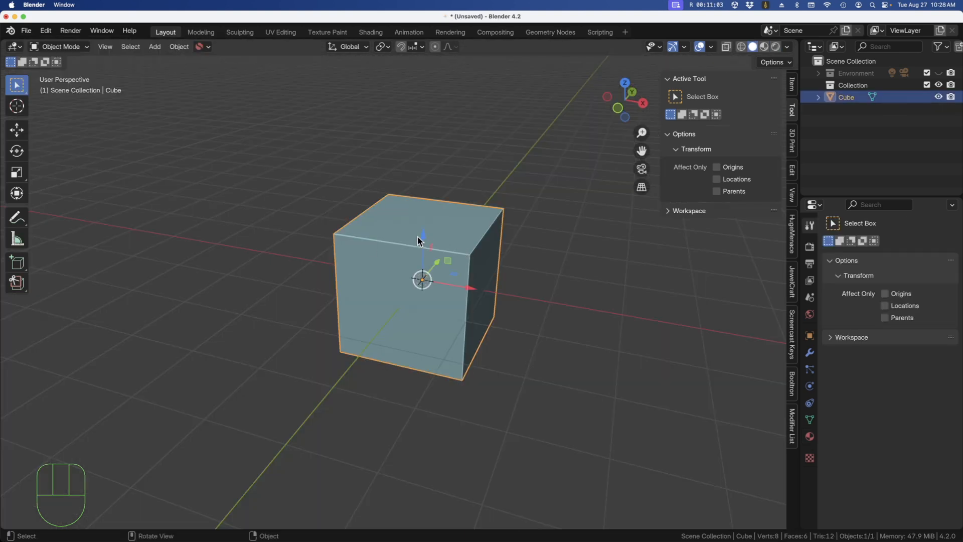
Replace the default cube with a UV sphere and apply Shade Auto Smooth to it.
{"action": "key", "text": "x"}
{"action": "left_click", "coordinate": [419, 241]}
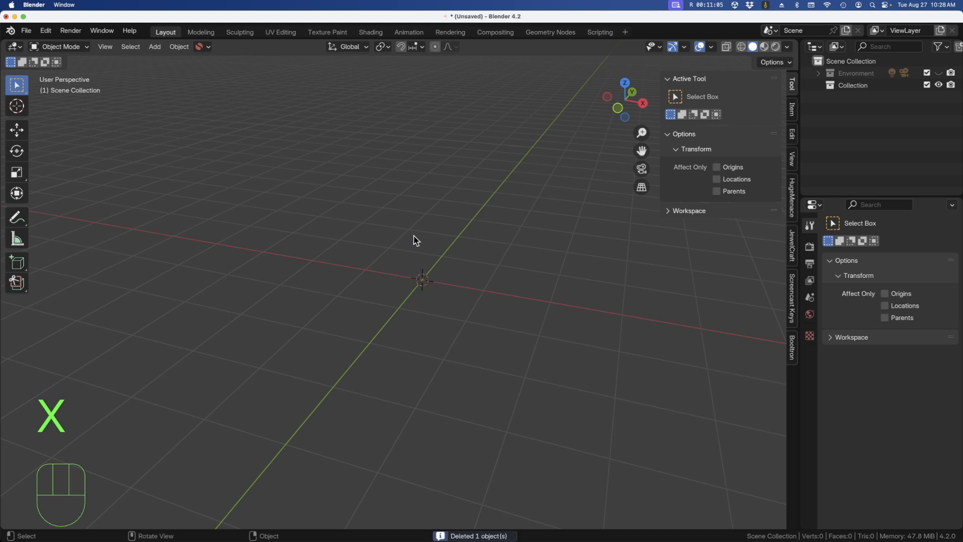
{"action": "key", "text": "shift+a"}
{"action": "mouse_move", "coordinate": [341, 129]}
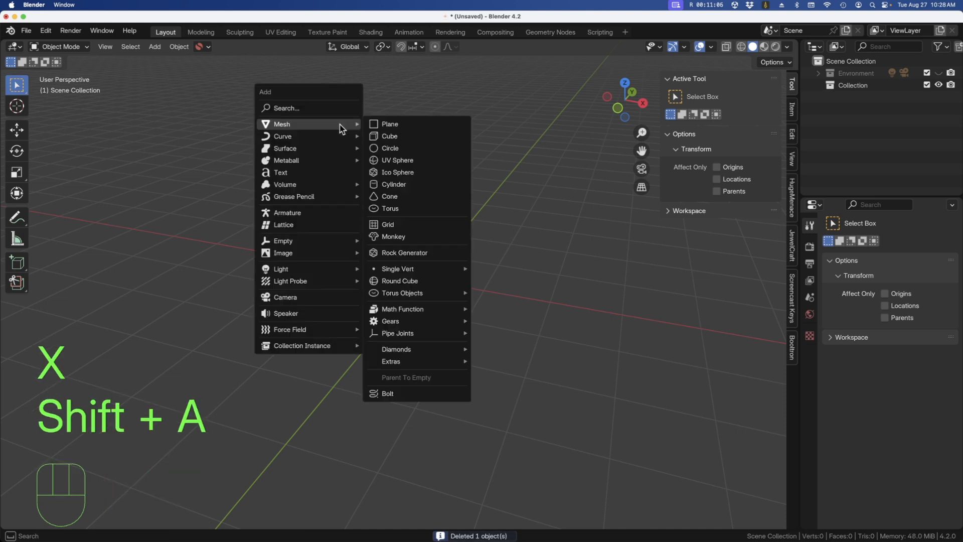
{"action": "left_click", "coordinate": [406, 164]}
{"action": "right_click", "coordinate": [449, 293]}
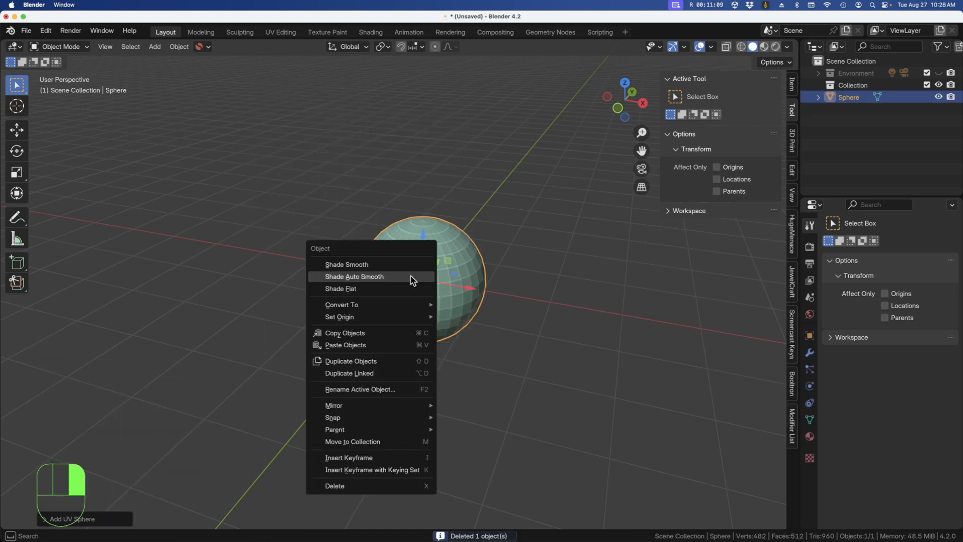
{"action": "left_click", "coordinate": [366, 275]}
Check the list of existing materials that can be assigned to the sphere.
{"action": "scroll", "coordinate": [454, 253], "scroll_direction": "up", "scroll_amount": 2}
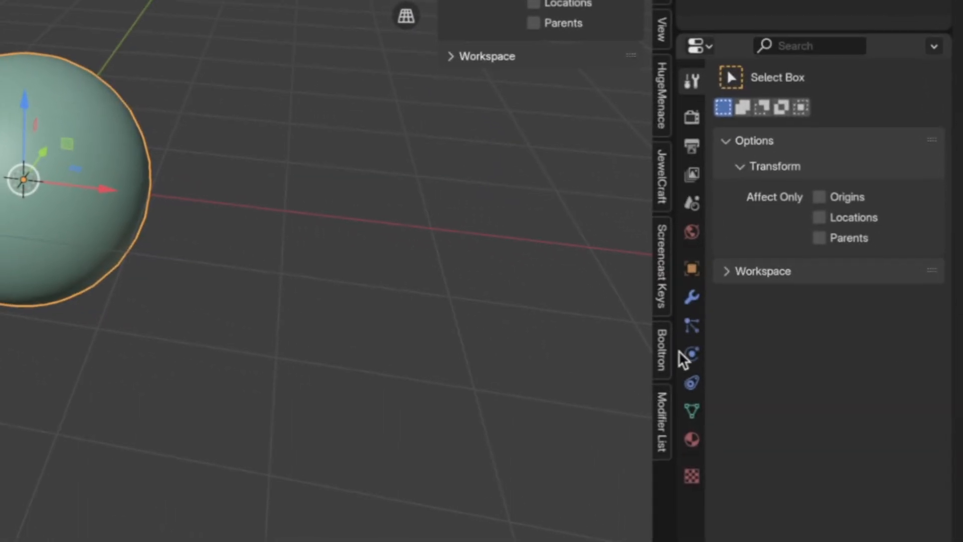
{"action": "left_click", "coordinate": [808, 436]}
{"action": "left_click", "coordinate": [729, 197]}
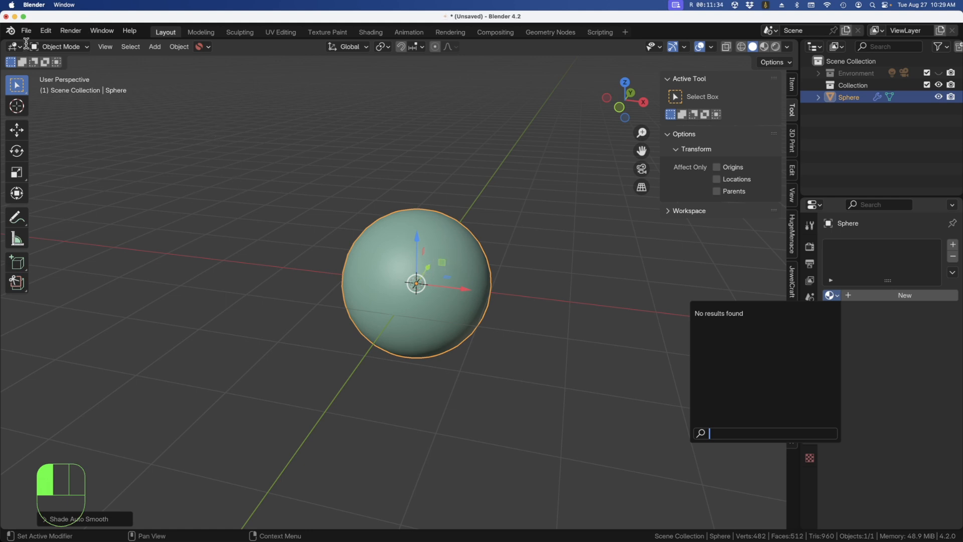
Add the Precious Metals folder inside Blender Libraries as an asset library in the preferences' file paths.
{"action": "left_click", "coordinate": [47, 32]}
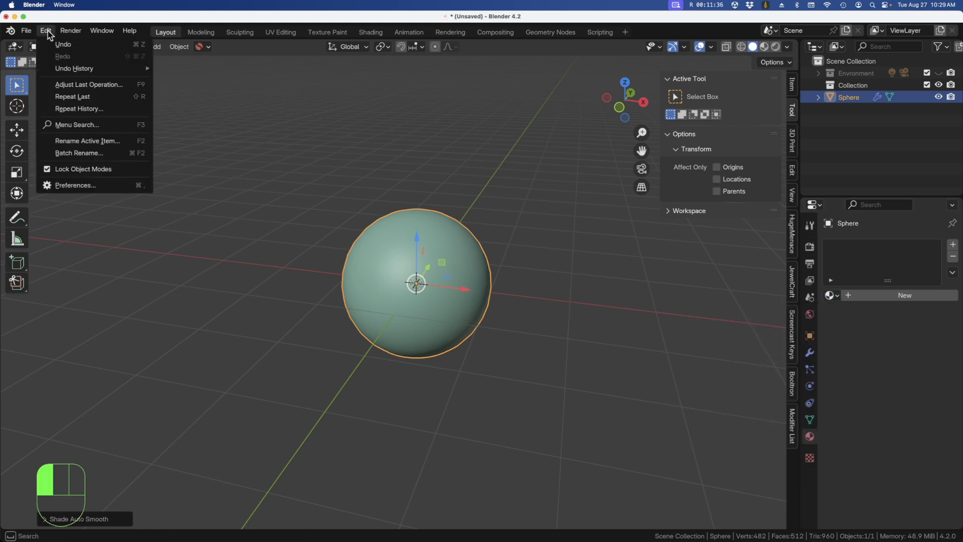
{"action": "left_click", "coordinate": [83, 188]}
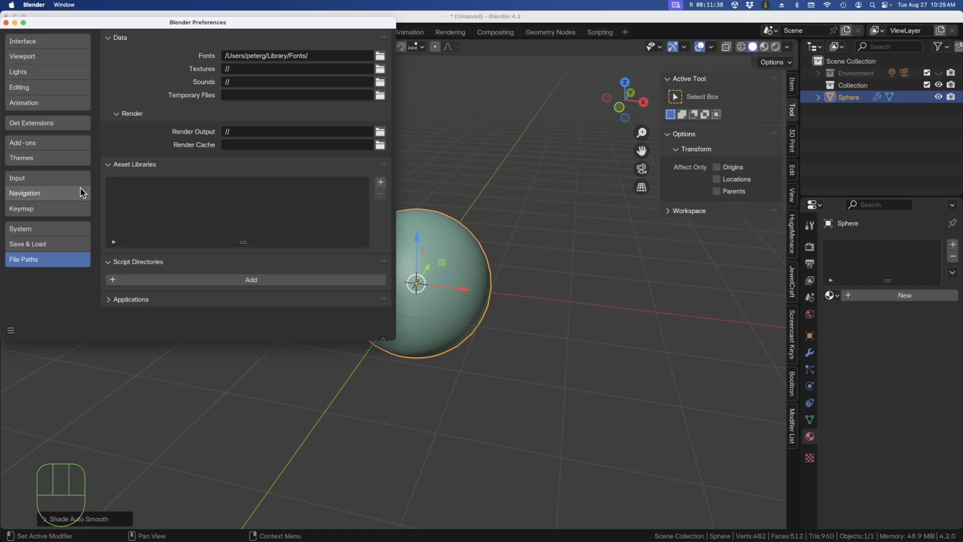
{"action": "left_click_drag", "start_coordinate": [190, 21], "coordinate": [434, 159]}
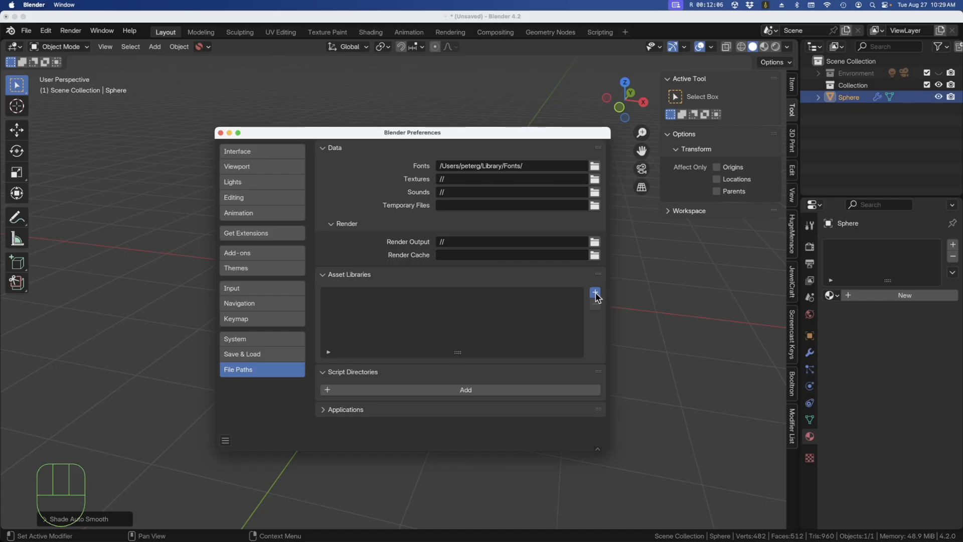
{"action": "left_click", "coordinate": [766, 308]}
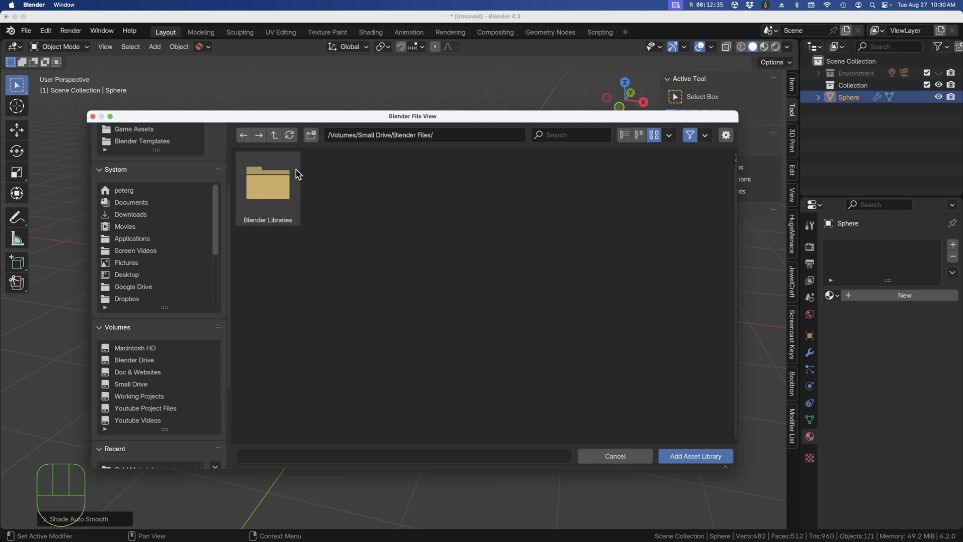
{"action": "double_click", "coordinate": [274, 194]}
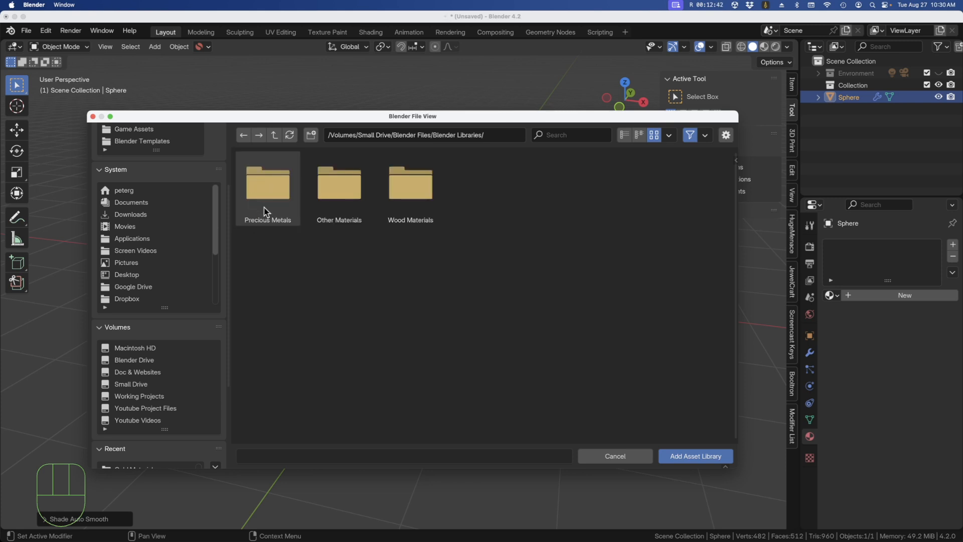
{"action": "double_click", "coordinate": [269, 185]}
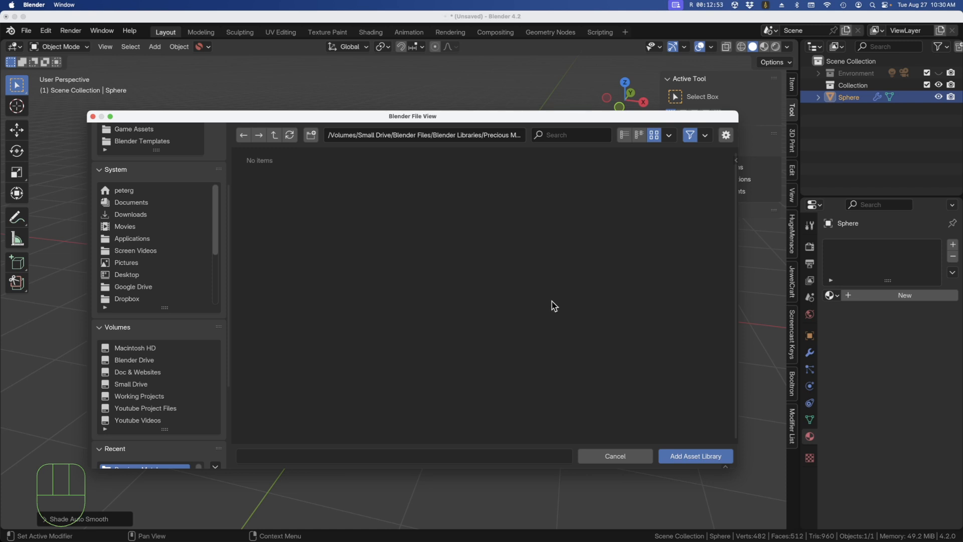
{"action": "left_click", "coordinate": [688, 459]}
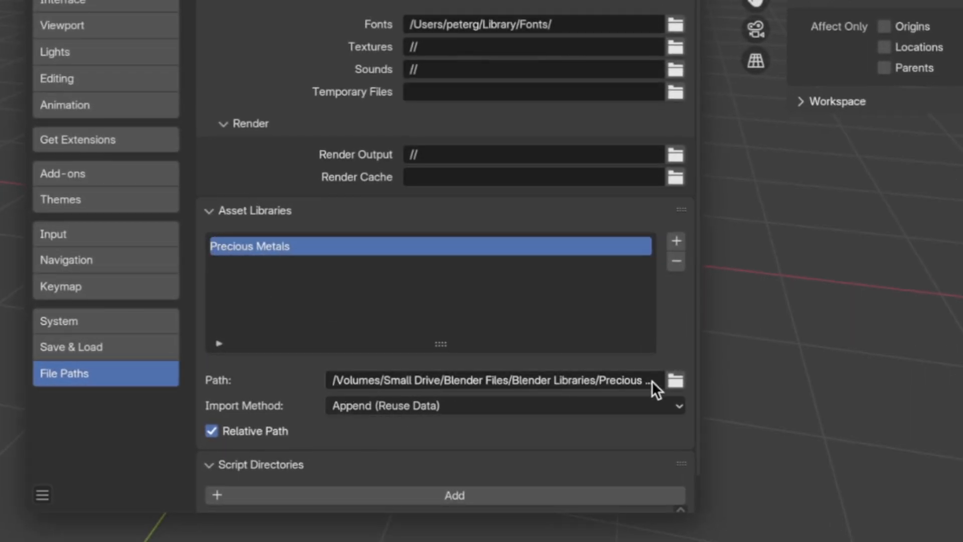
Widen the preferences window to show the full library path, save the preferences and close the window.
{"action": "left_click_drag", "start_coordinate": [701, 314], "coordinate": [926, 326]}
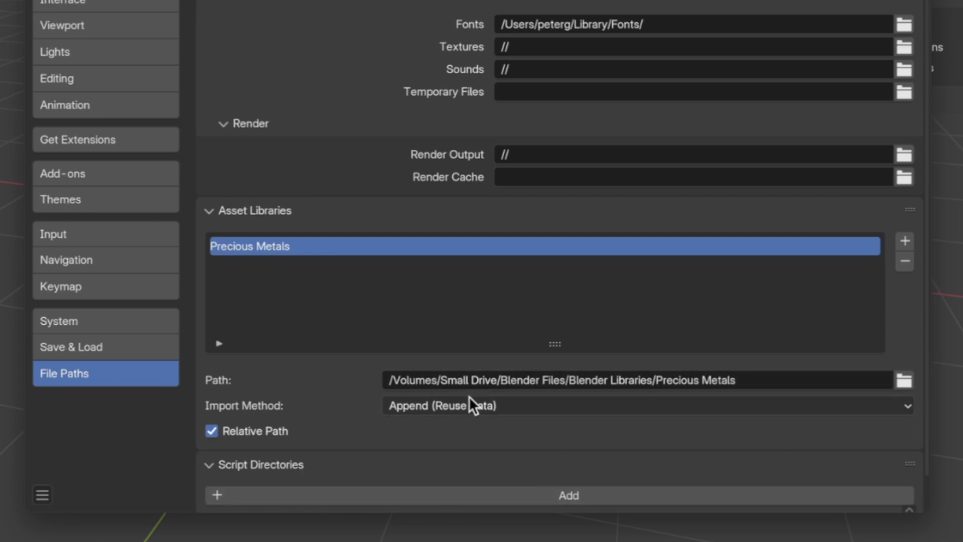
{"action": "left_click", "coordinate": [42, 494]}
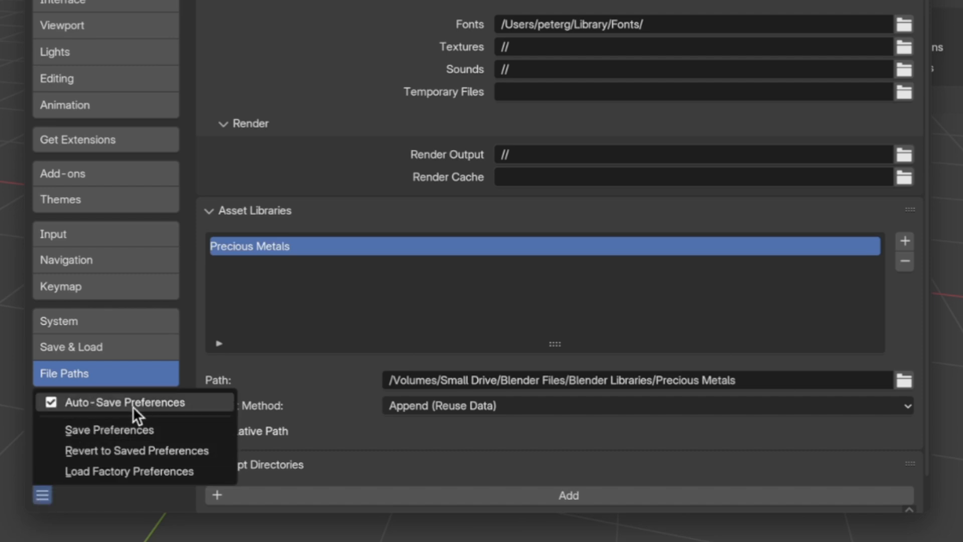
{"action": "left_click", "coordinate": [109, 430]}
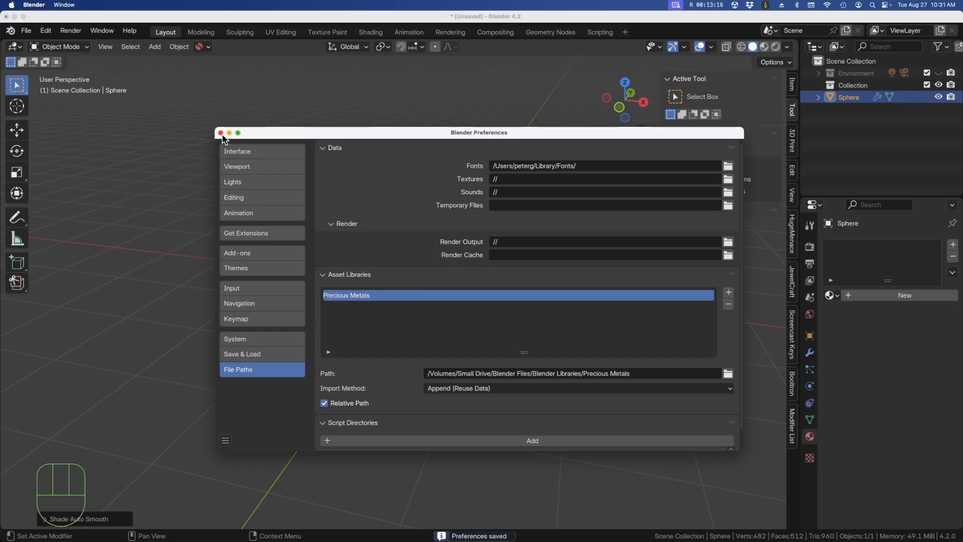
{"action": "left_click", "coordinate": [221, 134]}
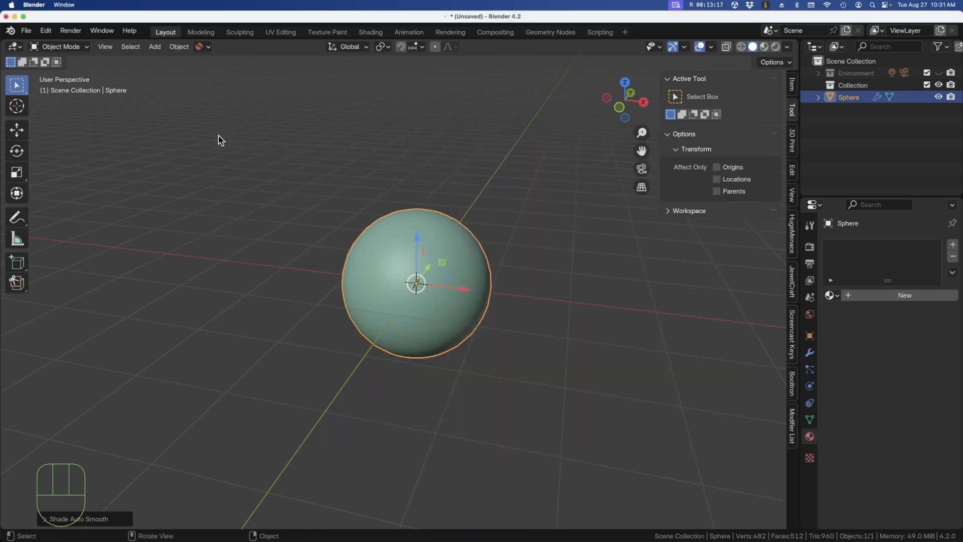
Start a new file without saving the sphere scene and close the leftover preferences window.
{"action": "scroll", "coordinate": [446, 329], "scroll_direction": "down", "scroll_amount": 1}
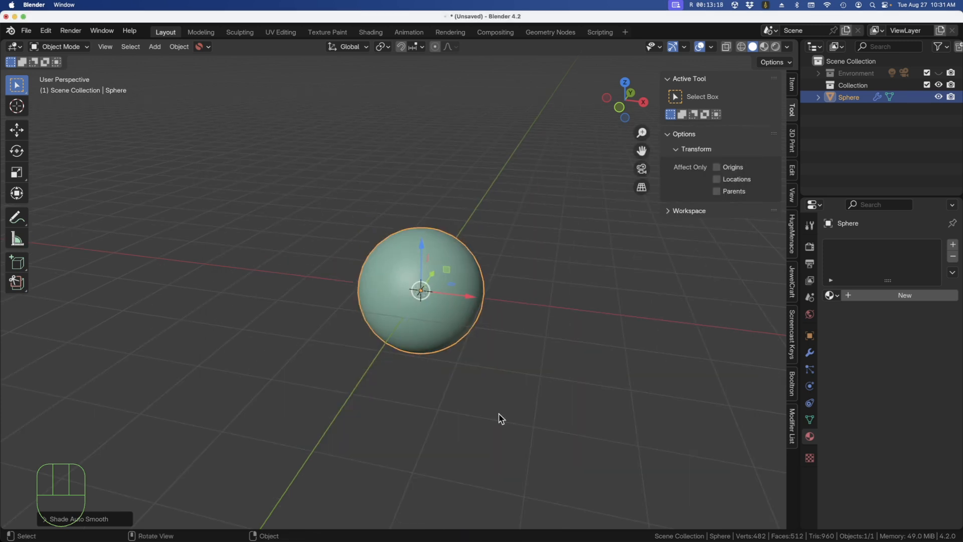
{"action": "left_click", "coordinate": [27, 31]}
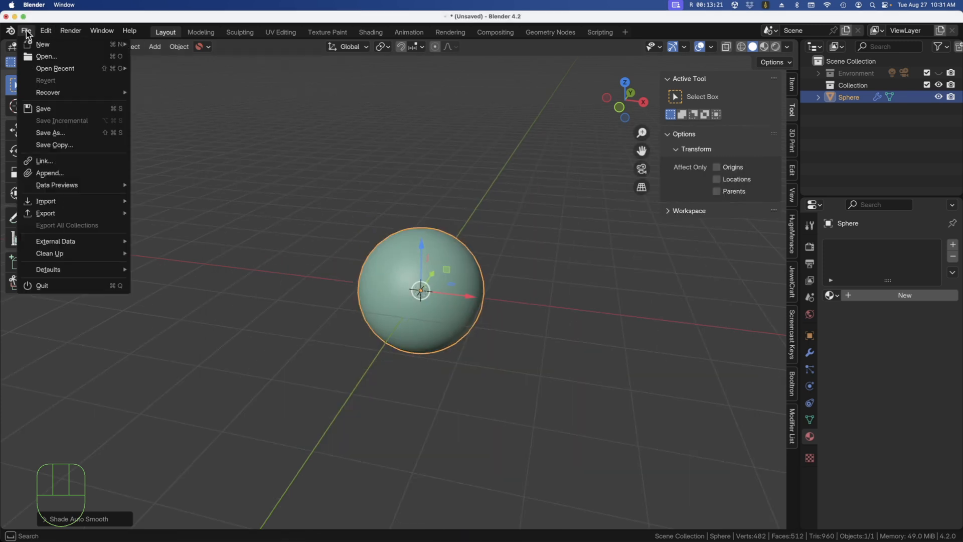
{"action": "mouse_move", "coordinate": [36, 47]}
{"action": "left_click", "coordinate": [168, 45]}
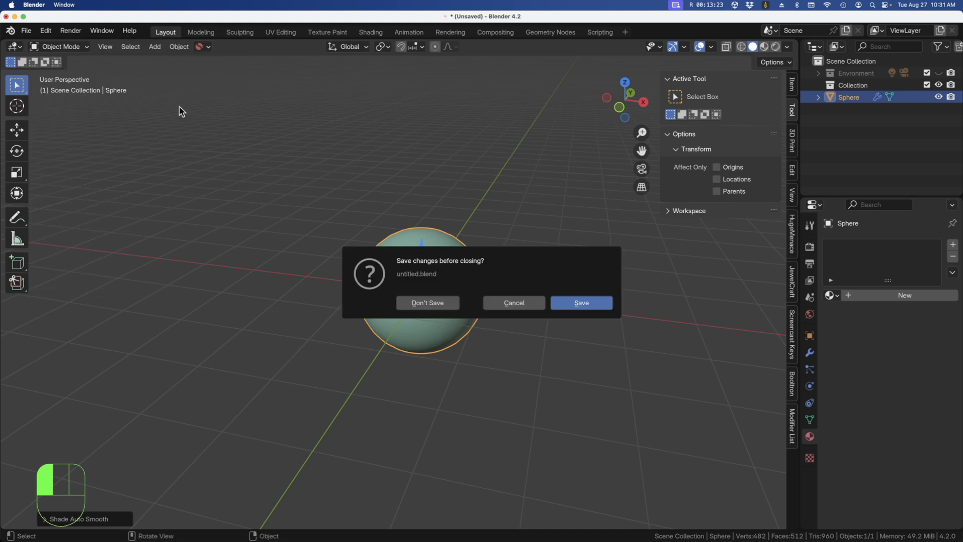
{"action": "left_click", "coordinate": [450, 305]}
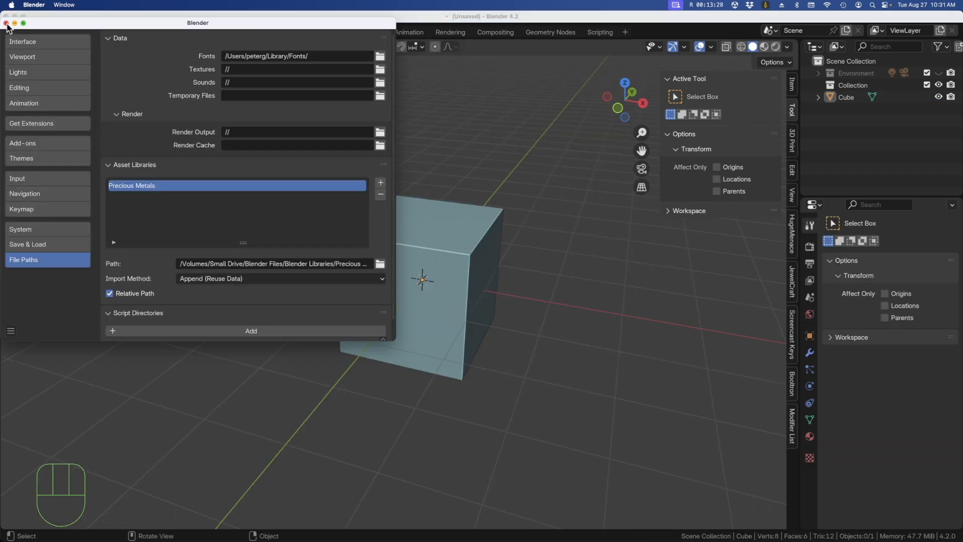
{"action": "left_click", "coordinate": [6, 23]}
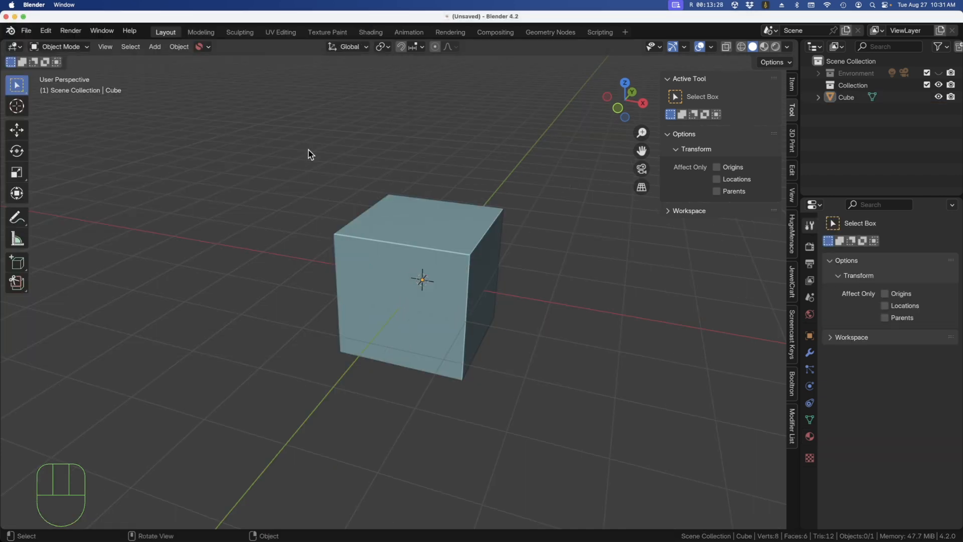
Select the default cube and check its list of available materials.
{"action": "left_click", "coordinate": [377, 315]}
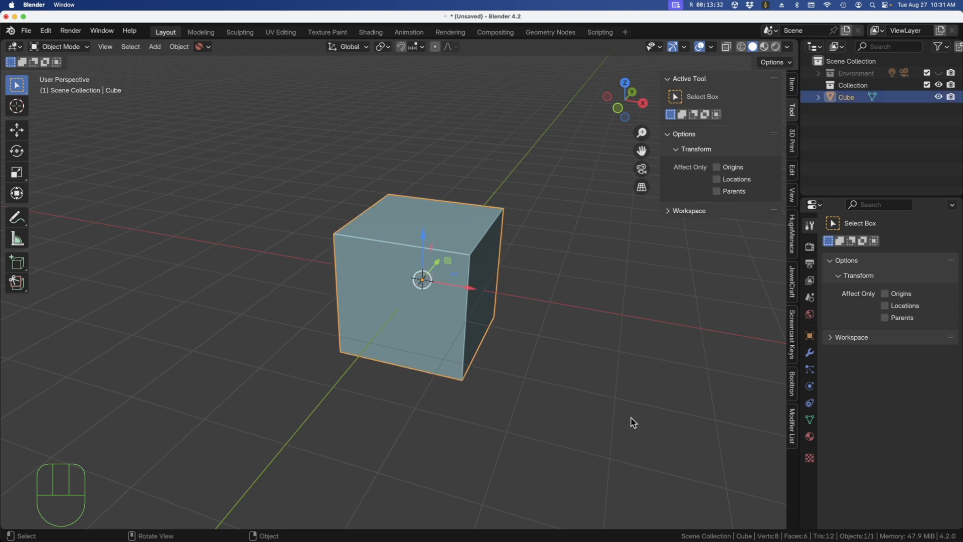
{"action": "left_click", "coordinate": [809, 436]}
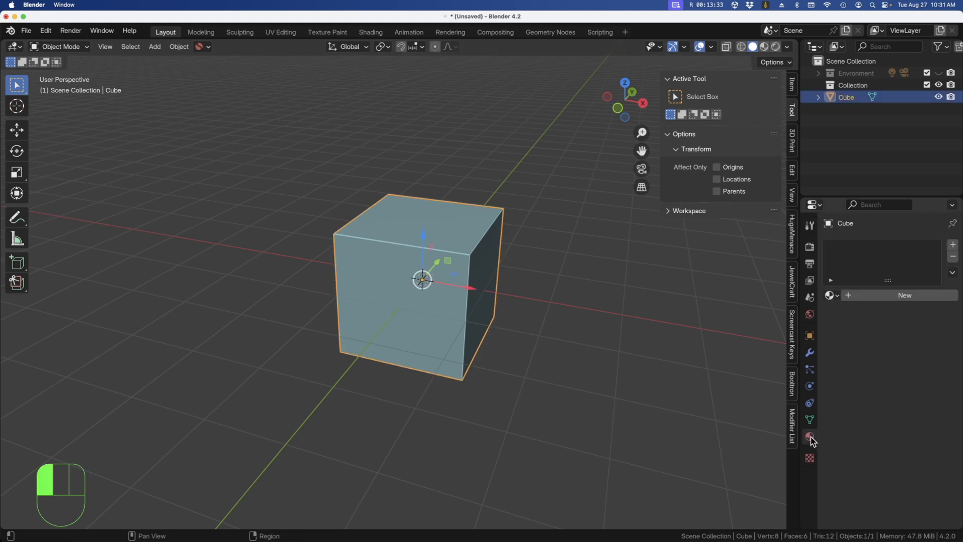
{"action": "left_click", "coordinate": [832, 296]}
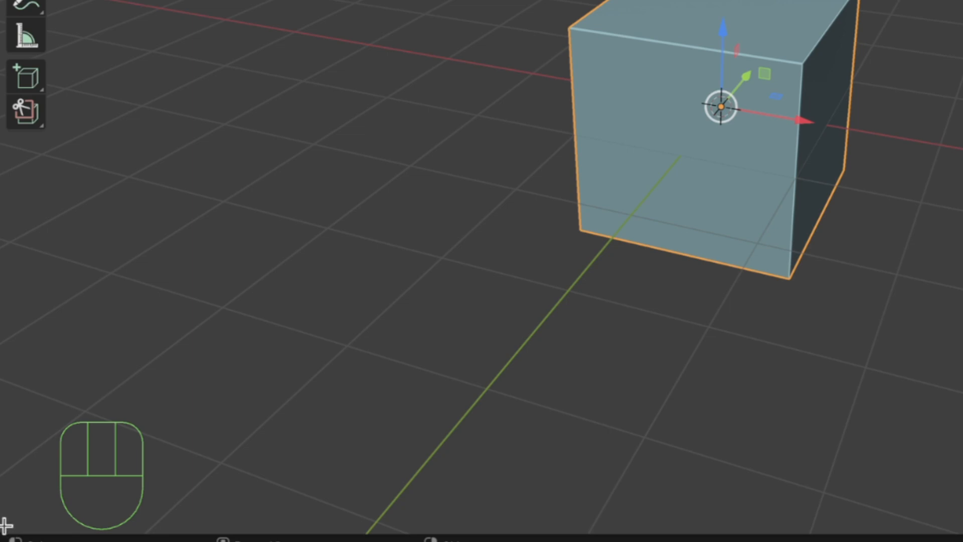
Split off a new area below the 3D viewport and turn it into an Asset Browser.
{"action": "left_click_drag", "start_coordinate": [4, 526], "coordinate": [18, 405]}
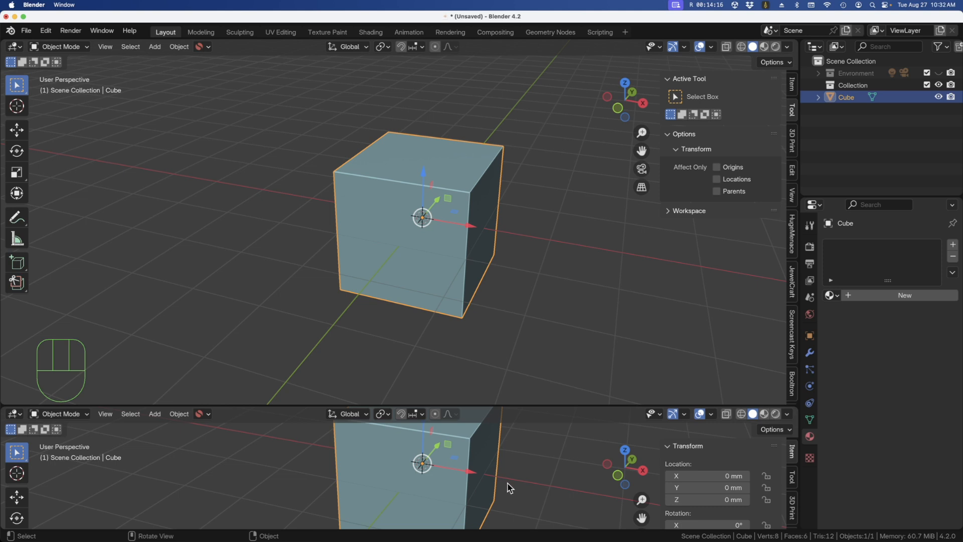
{"action": "left_click", "coordinate": [19, 415]}
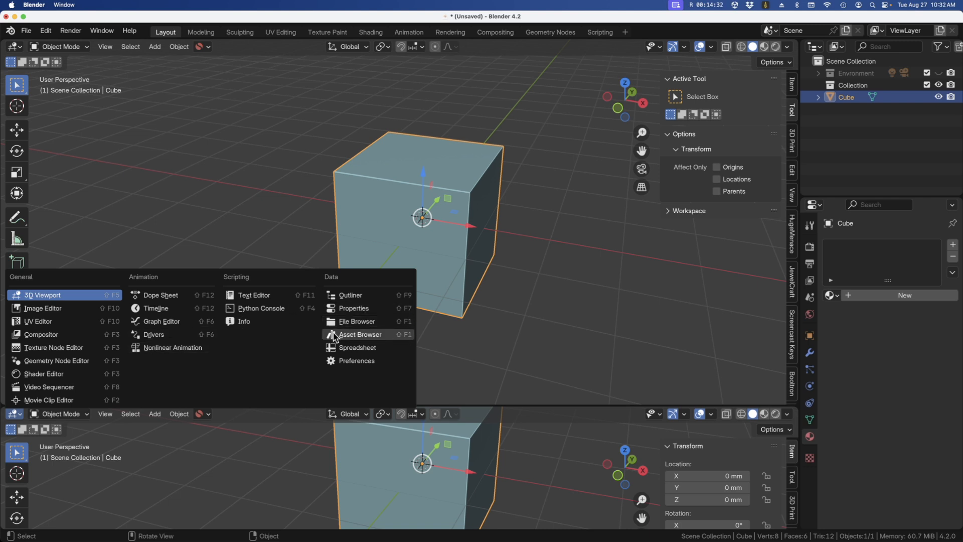
{"action": "left_click", "coordinate": [371, 335]}
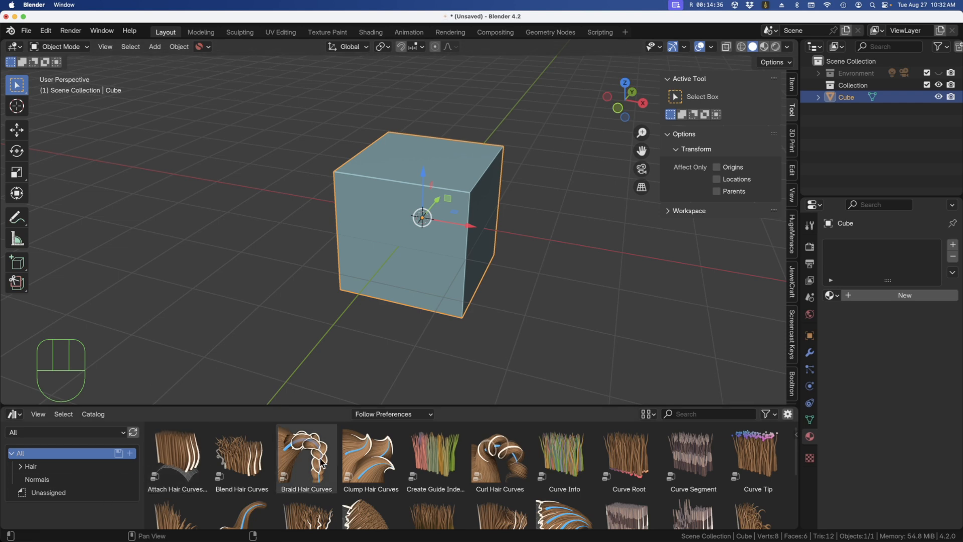
Look through the bundled assets and switch the Asset Browser to the Precious Metals library.
{"action": "scroll", "coordinate": [321, 462], "scroll_direction": "down", "scroll_amount": 5}
{"action": "scroll", "coordinate": [325, 463], "scroll_direction": "up", "scroll_amount": 5}
{"action": "scroll", "coordinate": [325, 463], "scroll_direction": "down", "scroll_amount": 5}
{"action": "scroll", "coordinate": [326, 464], "scroll_direction": "up", "scroll_amount": 5}
{"action": "scroll", "coordinate": [326, 465], "scroll_direction": "down", "scroll_amount": 5}
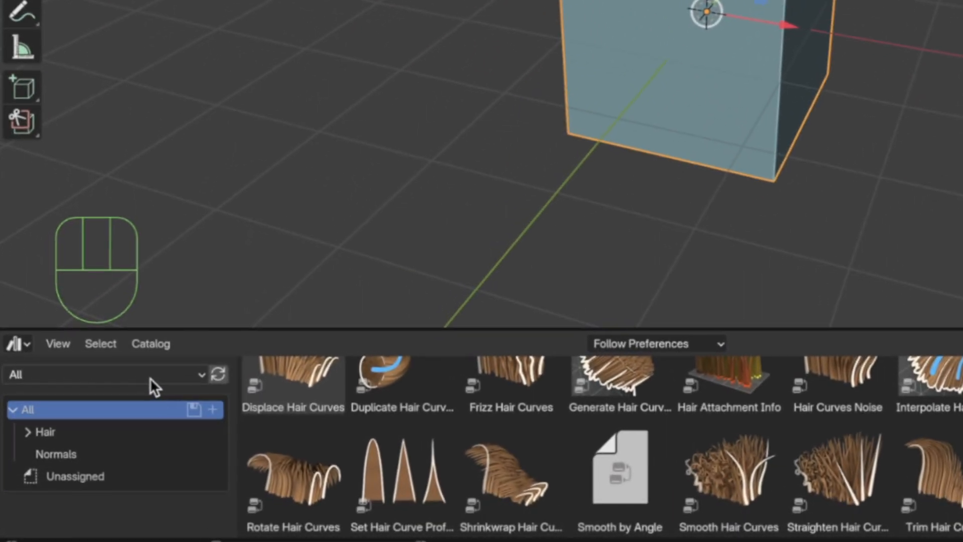
{"action": "left_click", "coordinate": [173, 375]}
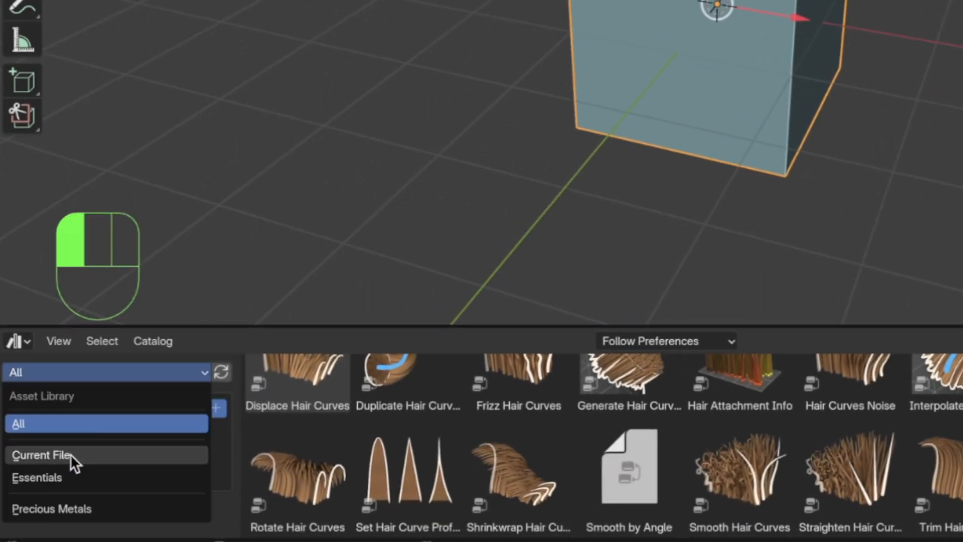
{"action": "left_click", "coordinate": [58, 507]}
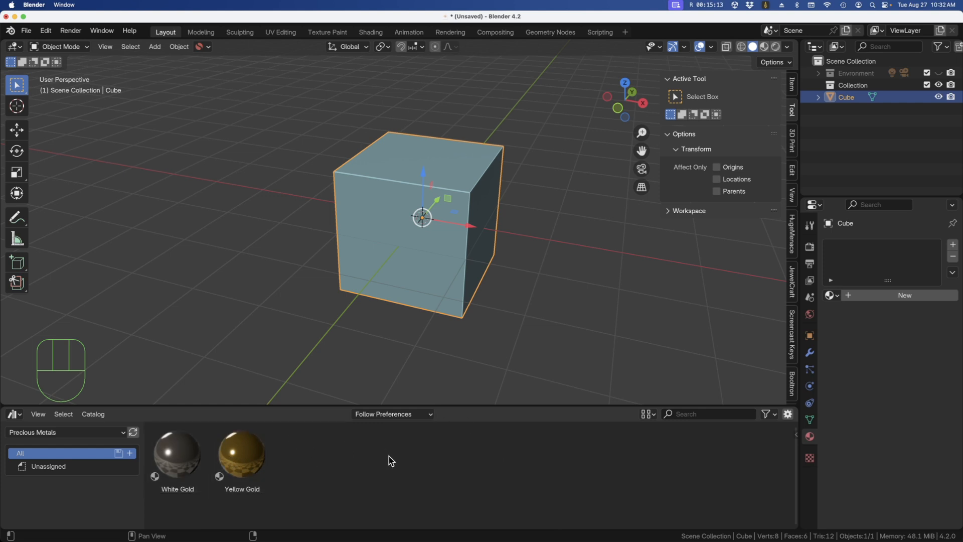
Set the Asset Browser's thumbnail size to 48 and reduce the height of its area.
{"action": "left_click", "coordinate": [650, 416]}
{"action": "left_click", "coordinate": [668, 392]}
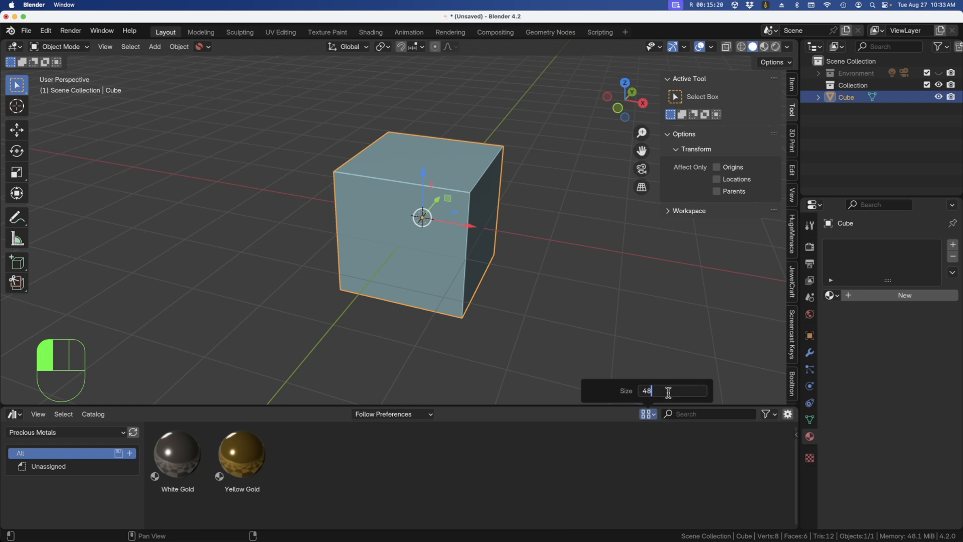
{"action": "type", "text": "48"}
{"action": "key", "text": "Return"}
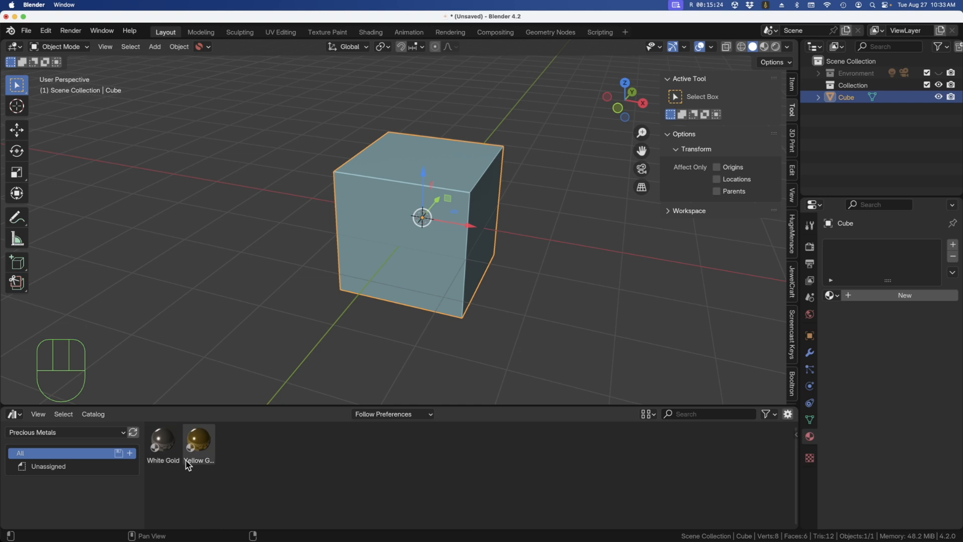
{"action": "left_click_drag", "start_coordinate": [289, 405], "coordinate": [286, 454]}
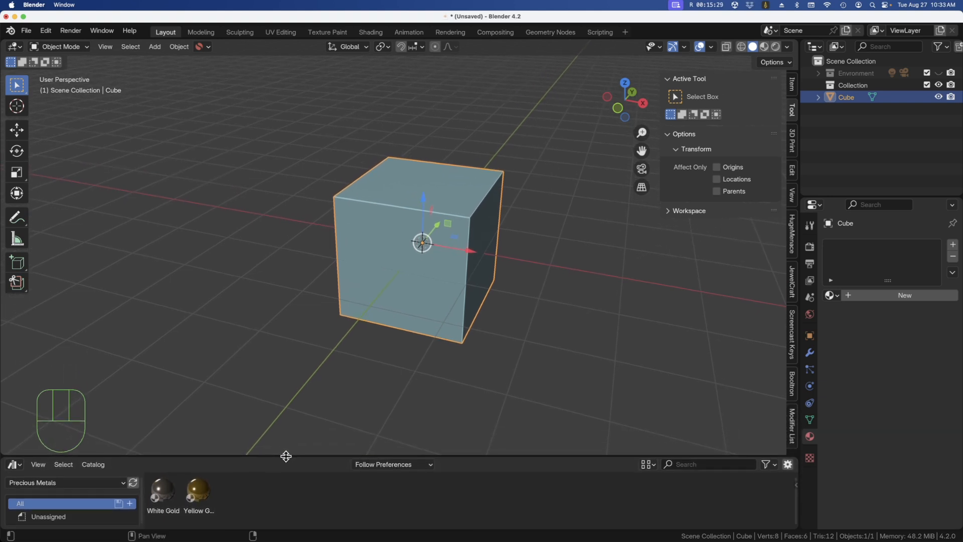
Save the current layout with its Asset Browser area as the default startup file, overwriting the existing one.
{"action": "middle_click_drag", "start_coordinate": [491, 176], "coordinate": [453, 274]}
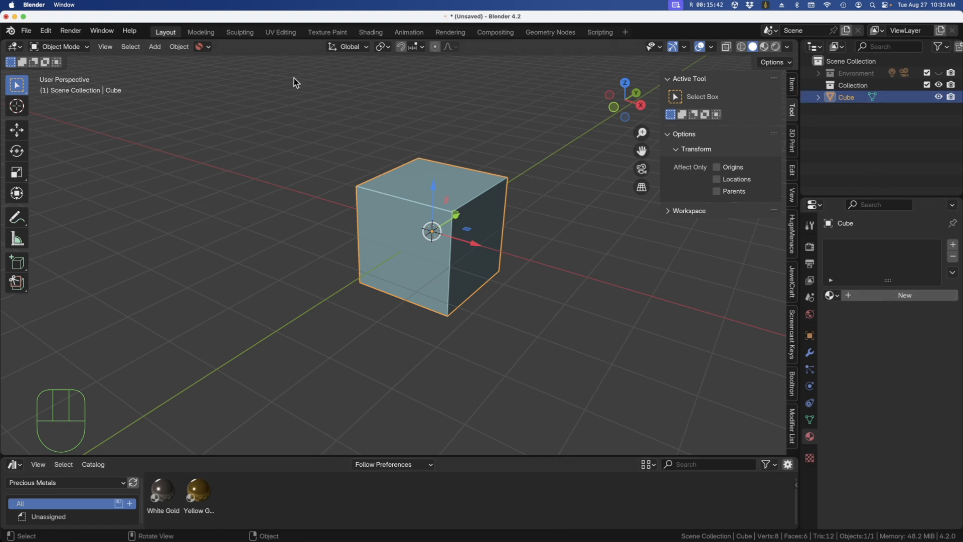
{"action": "left_click", "coordinate": [26, 31]}
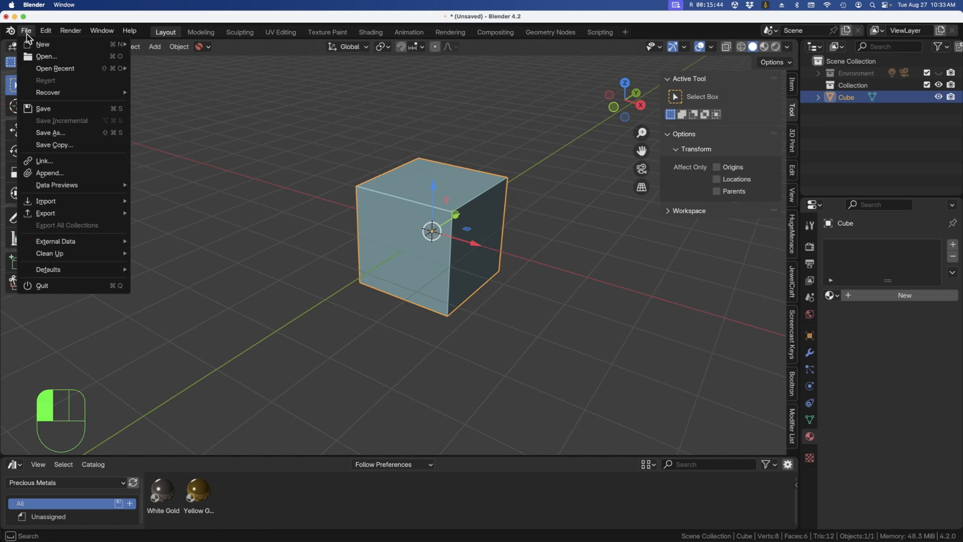
{"action": "mouse_move", "coordinate": [64, 271]}
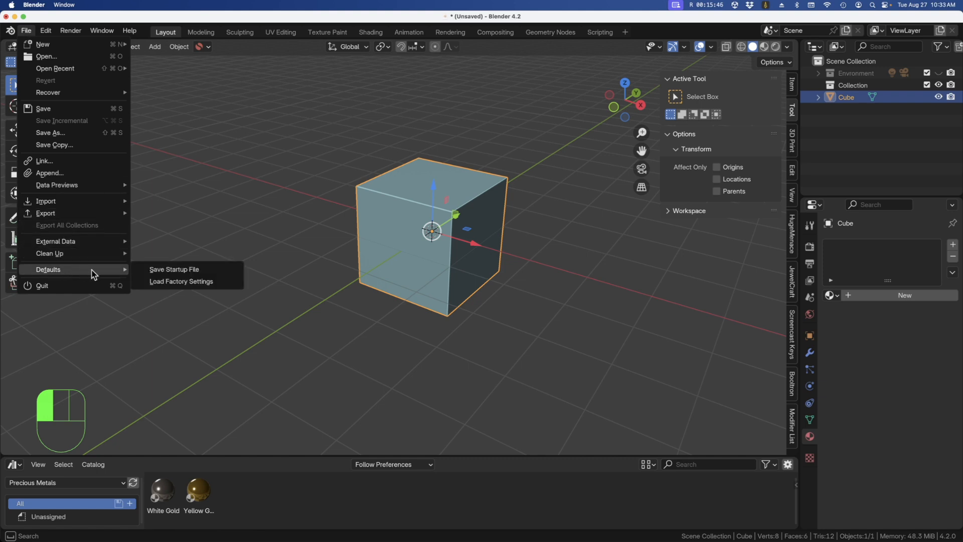
{"action": "left_click", "coordinate": [171, 271]}
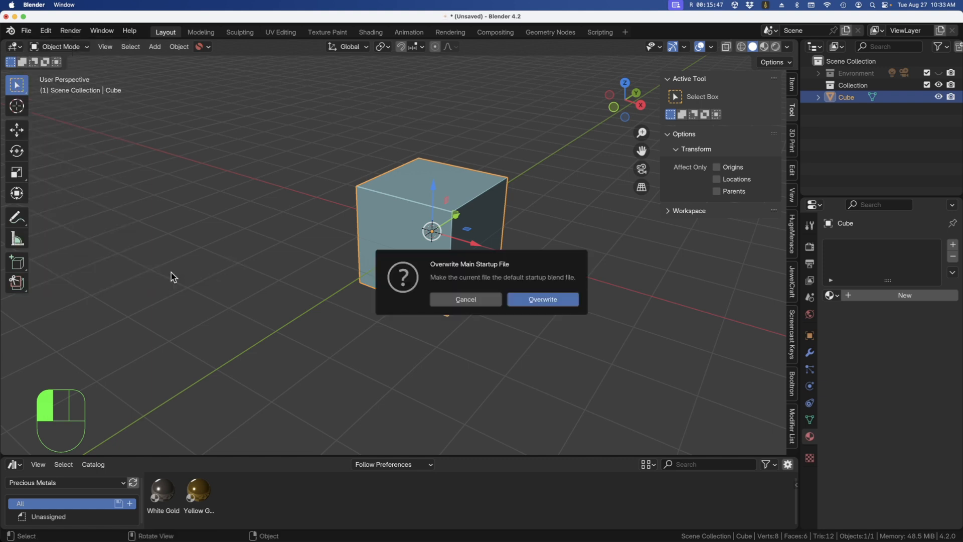
{"action": "left_click", "coordinate": [559, 300]}
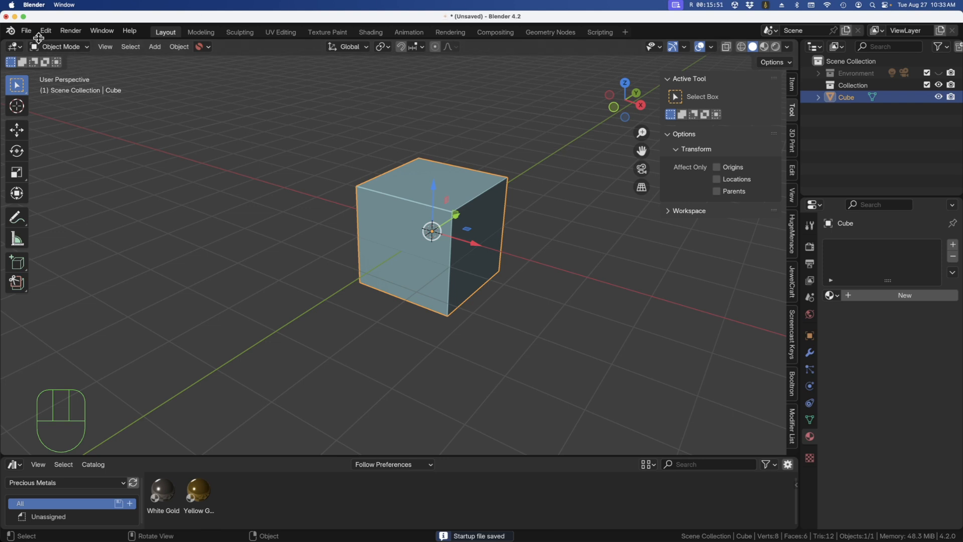
Start a new file from the startup layout without saving the changes to the untitled one.
{"action": "left_click", "coordinate": [26, 31]}
{"action": "mouse_move", "coordinate": [31, 44]}
{"action": "left_click", "coordinate": [184, 43]}
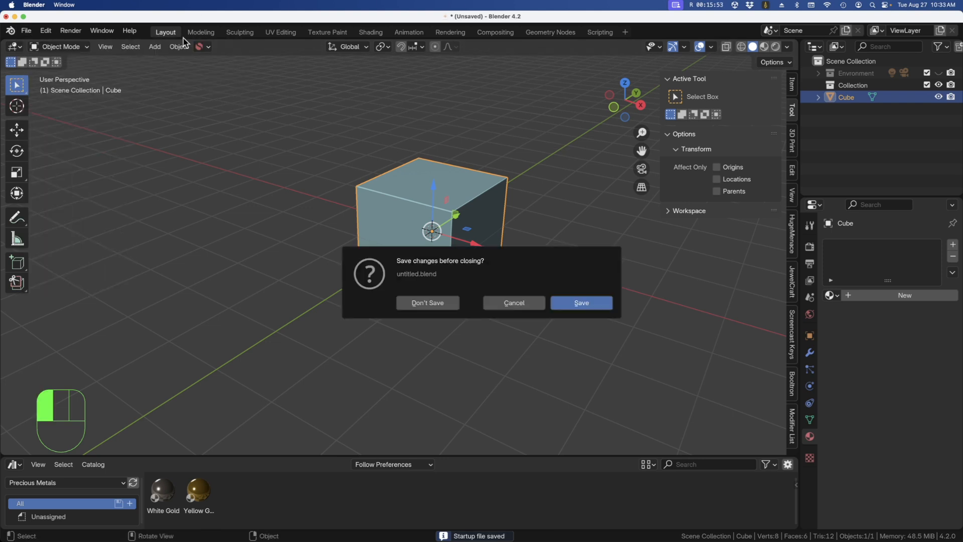
{"action": "left_click", "coordinate": [429, 303]}
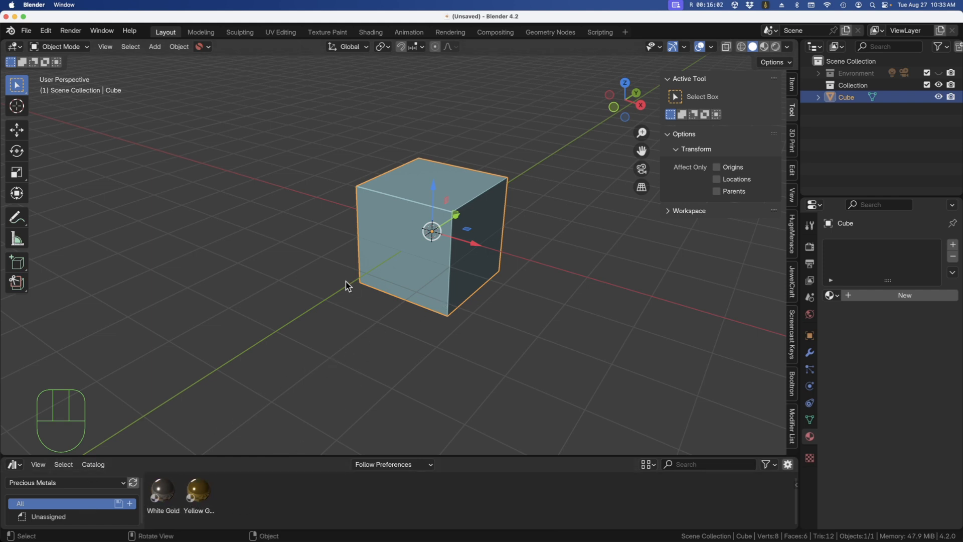
Delete the default cube and add a UV sphere in its place.
{"action": "key", "text": "x"}
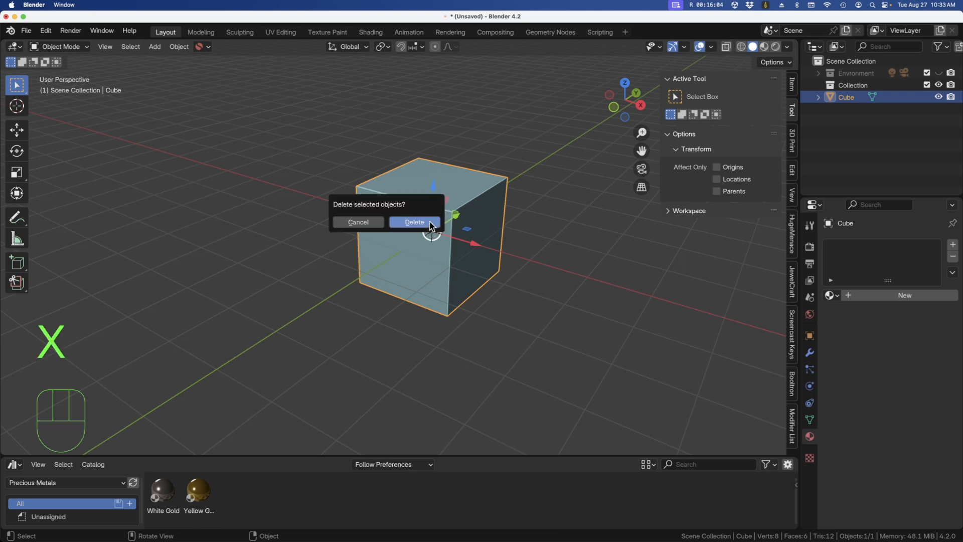
{"action": "left_click", "coordinate": [414, 222]}
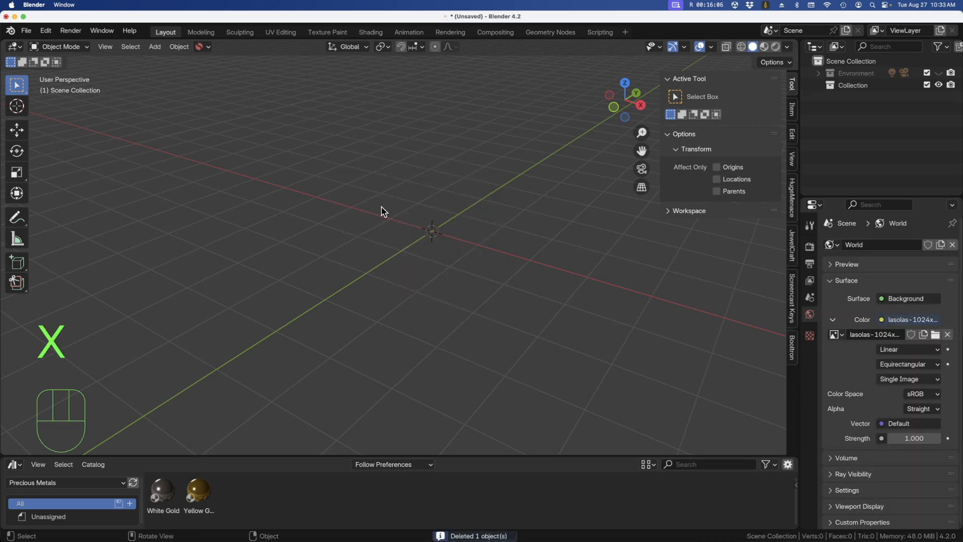
{"action": "key", "text": "shift+a"}
{"action": "mouse_move", "coordinate": [381, 212]}
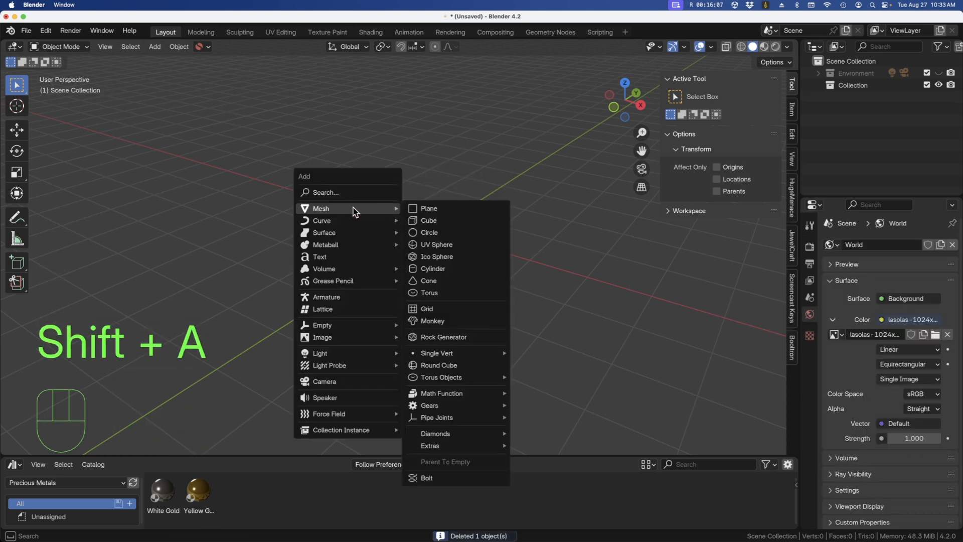
{"action": "left_click", "coordinate": [440, 246]}
Apply Shade Smooth to the UV sphere.
{"action": "right_click", "coordinate": [437, 244]}
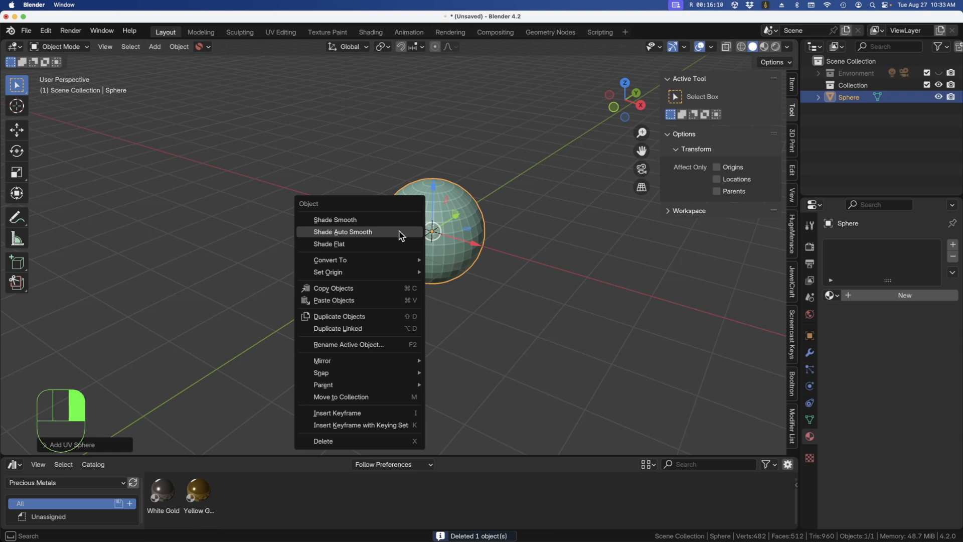
{"action": "left_click", "coordinate": [354, 219]}
{"action": "mouse_move", "coordinate": [396, 248]}
{"action": "middle_mouse_down"}
{"action": "mouse_move", "coordinate": [405, 236]}
{"action": "mouse_move", "coordinate": [388, 237]}
{"action": "middle_mouse_up"}
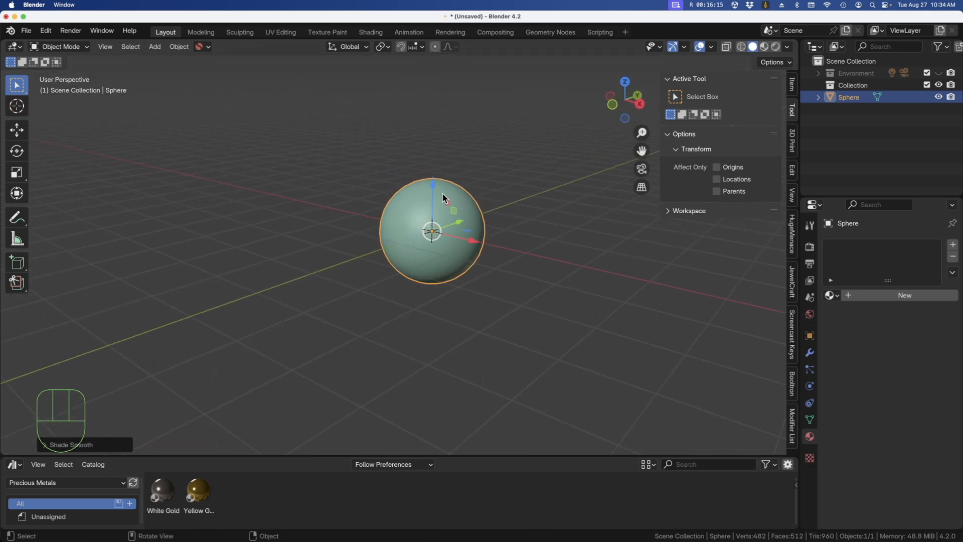
{"action": "scroll", "coordinate": [462, 199], "scroll_direction": "up", "scroll_amount": 3}
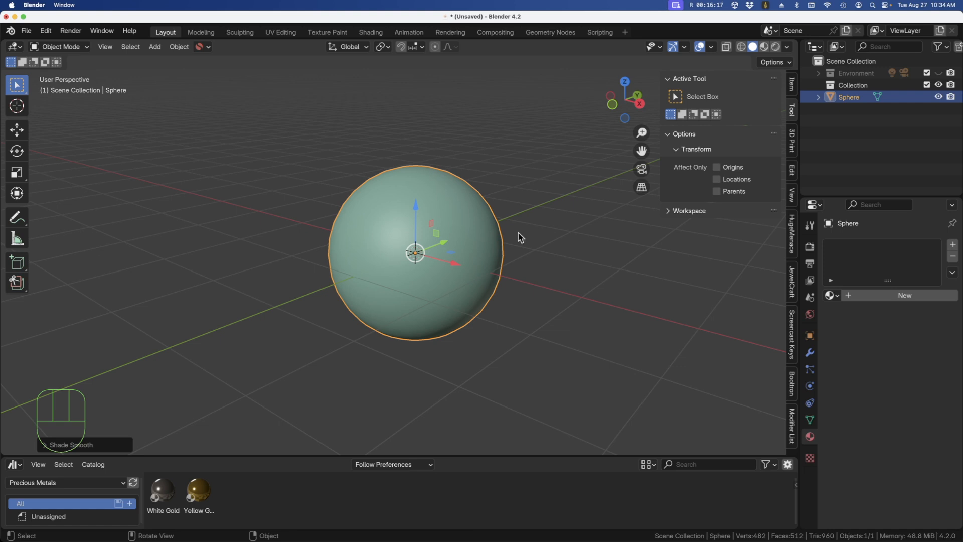
Switch the viewport to rendered shading and check the sphere's list of available materials.
{"action": "left_click", "coordinate": [776, 47]}
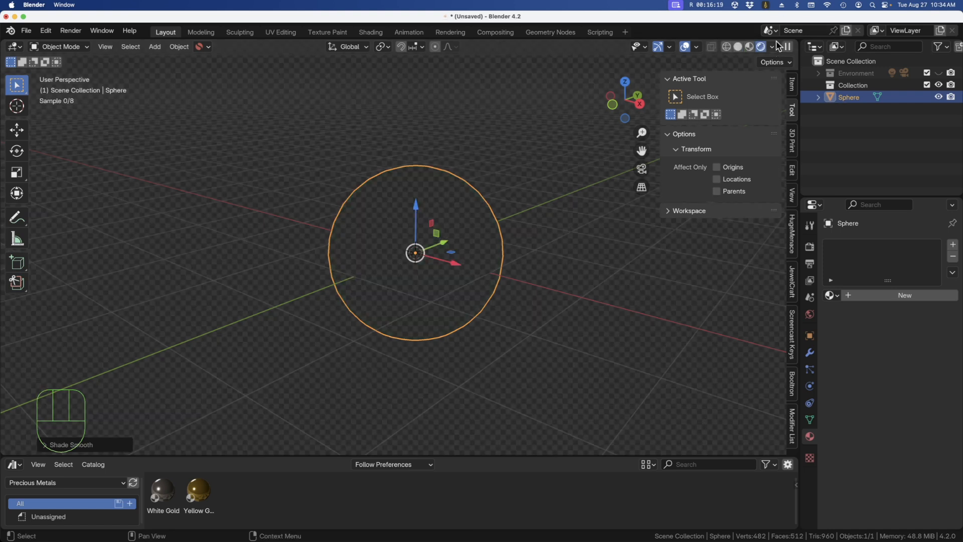
{"action": "mouse_move", "coordinate": [357, 243]}
{"action": "middle_mouse_down"}
{"action": "mouse_move", "coordinate": [358, 224]}
{"action": "mouse_move", "coordinate": [347, 237]}
{"action": "middle_mouse_up"}
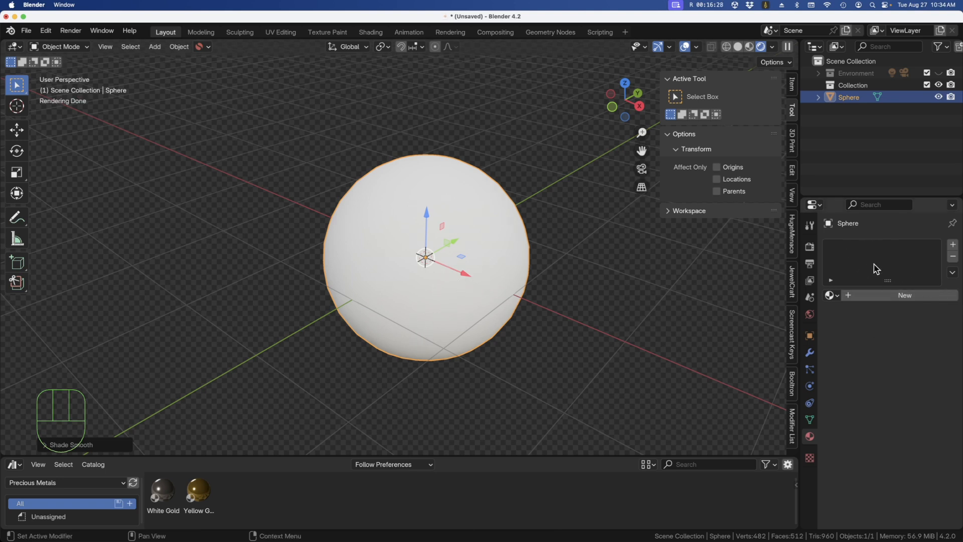
{"action": "left_click", "coordinate": [832, 295]}
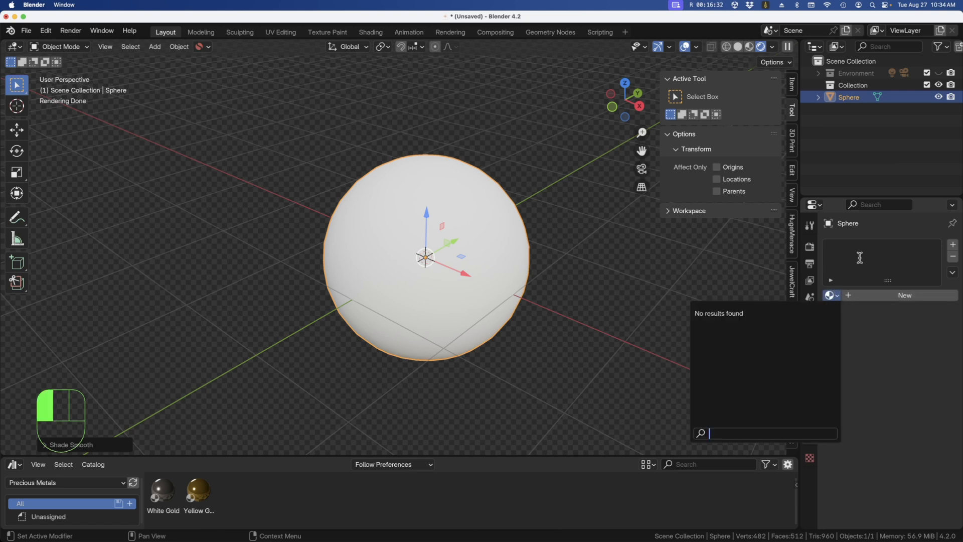
{"action": "left_click", "coordinate": [848, 341]}
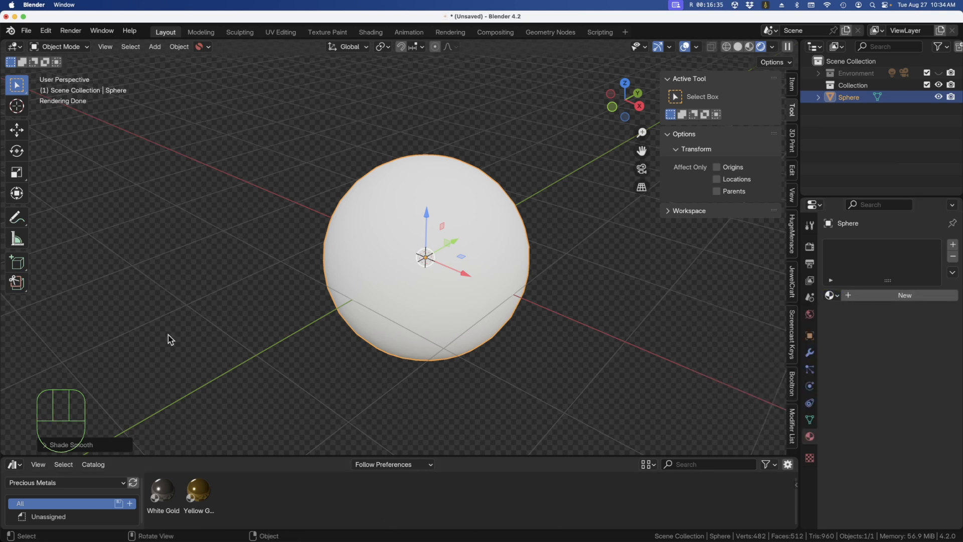
Apply the Yellow Gold asset from the Precious Metals library to the sphere and replace it with White Gold.
{"action": "left_click", "coordinate": [200, 492]}
{"action": "left_click_drag", "start_coordinate": [202, 494], "coordinate": [389, 254]}
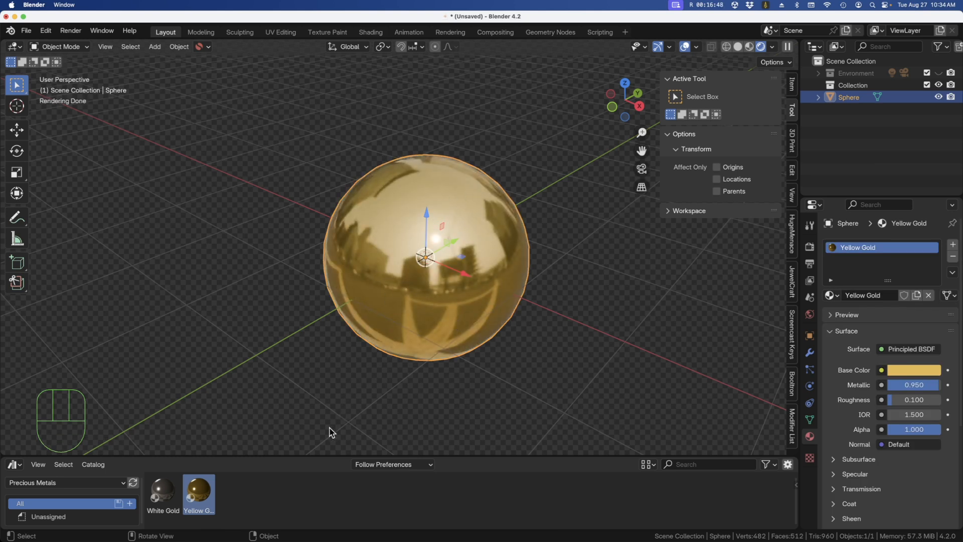
{"action": "left_click_drag", "start_coordinate": [163, 492], "coordinate": [406, 262]}
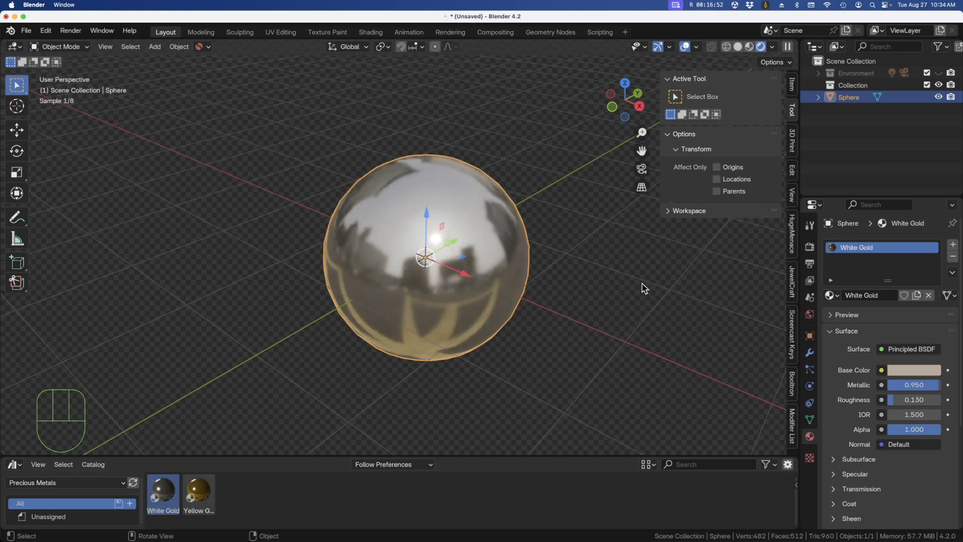
{"action": "mouse_move", "coordinate": [420, 274]}
{"action": "middle_mouse_down"}
{"action": "mouse_move", "coordinate": [438, 250]}
{"action": "mouse_move", "coordinate": [426, 261]}
{"action": "middle_mouse_up"}
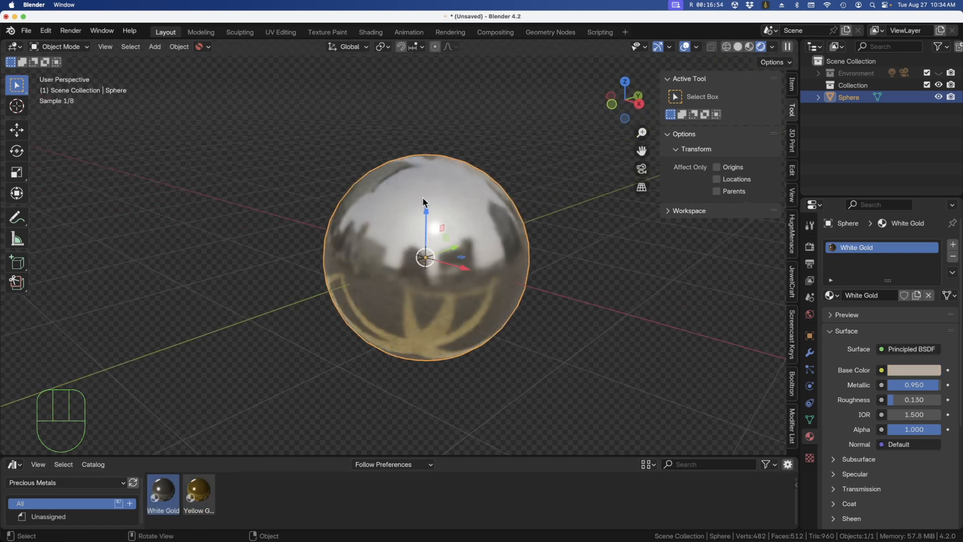
{"action": "scroll", "coordinate": [428, 309], "scroll_direction": "up", "scroll_amount": 1}
{"action": "middle_click_drag", "start_coordinate": [429, 309], "coordinate": [425, 325]}
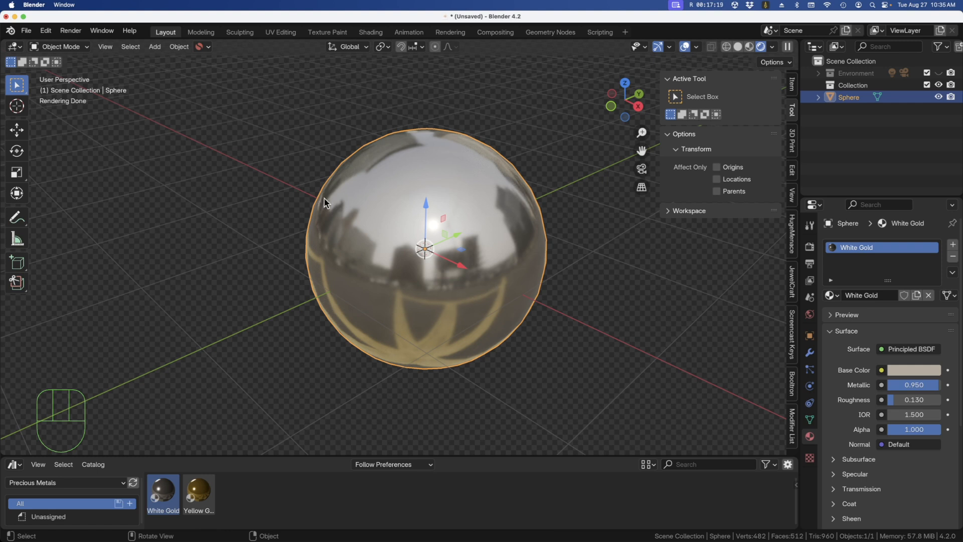
{"action": "scroll", "coordinate": [384, 271], "scroll_direction": "down", "scroll_amount": 2}
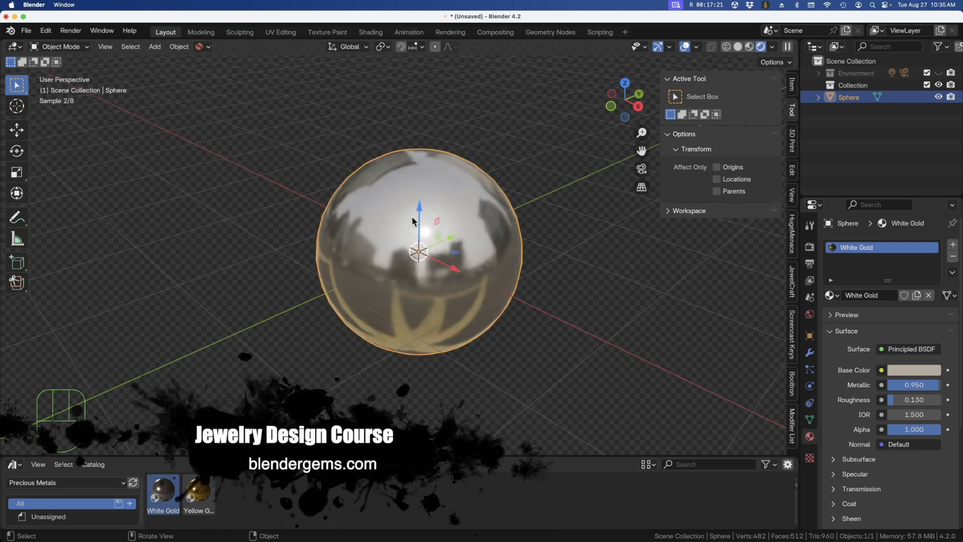